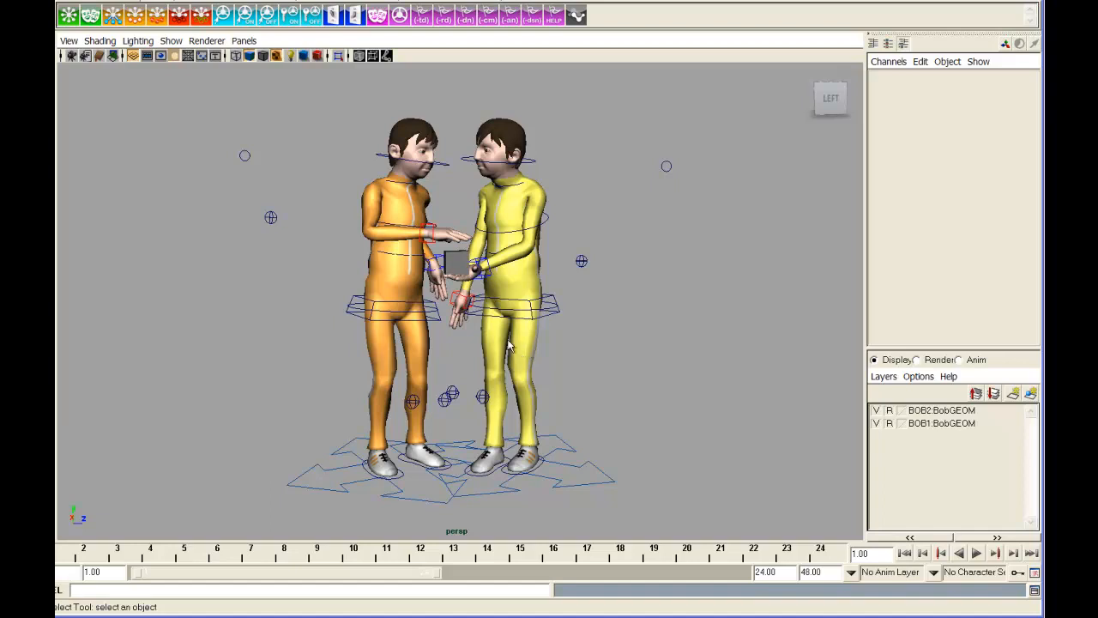
- Show the Outliner beside the perspective view and select the BOB1 and BOB2 character groups in turn, leaving nothing selected
click(39, 339)
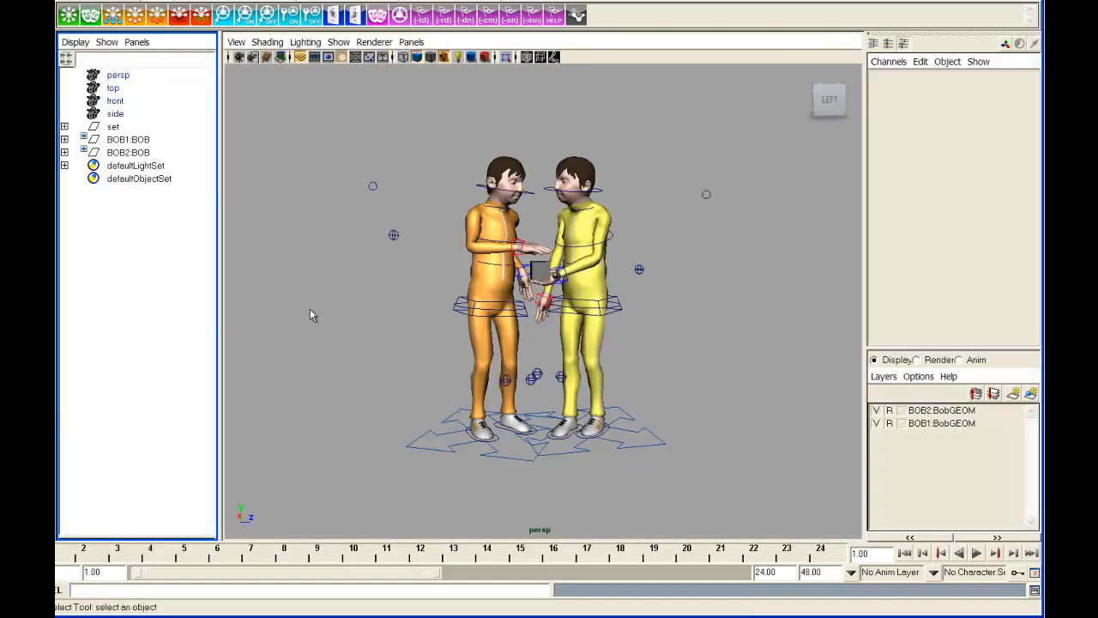
alt+drag(496, 314, 494, 324)
alt+right_drag(495, 323, 542, 302)
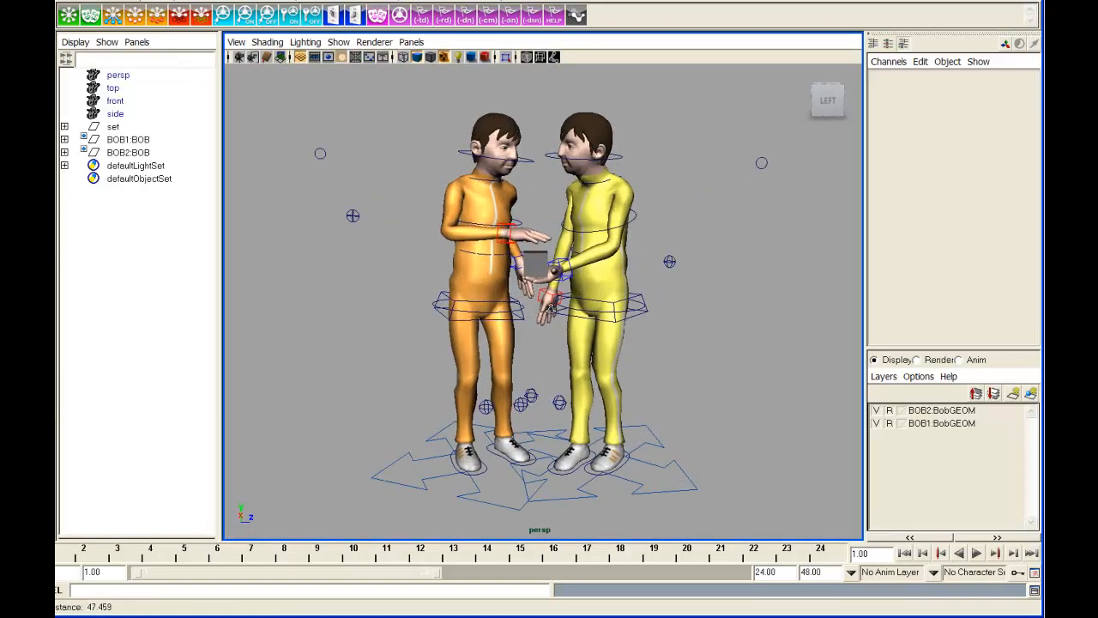
alt+drag(542, 302, 559, 300)
click(137, 141)
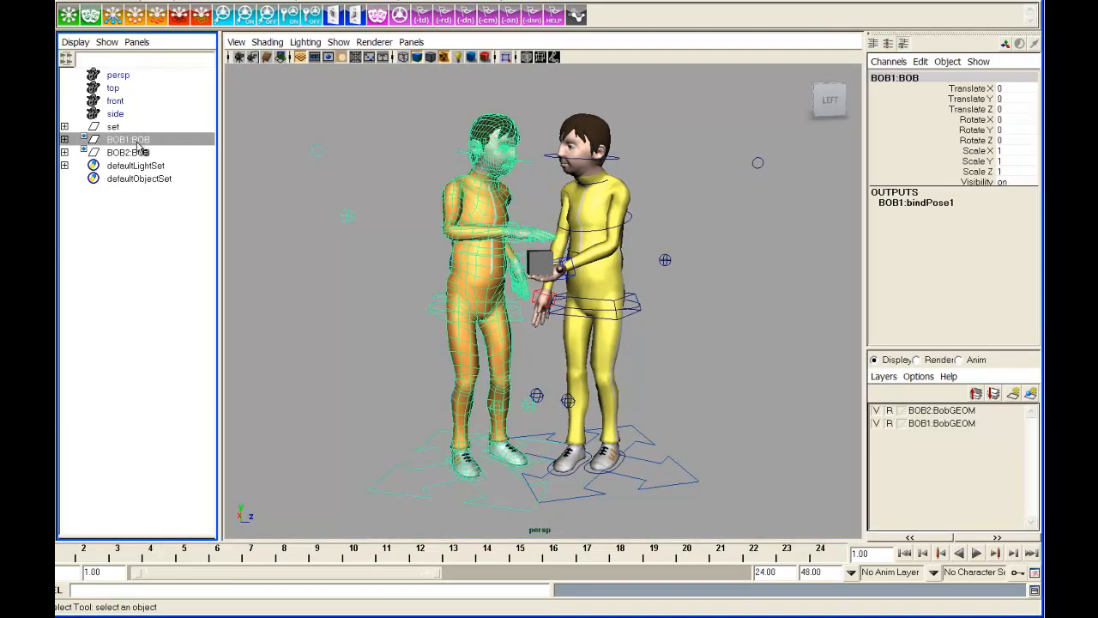
click(142, 153)
click(361, 166)
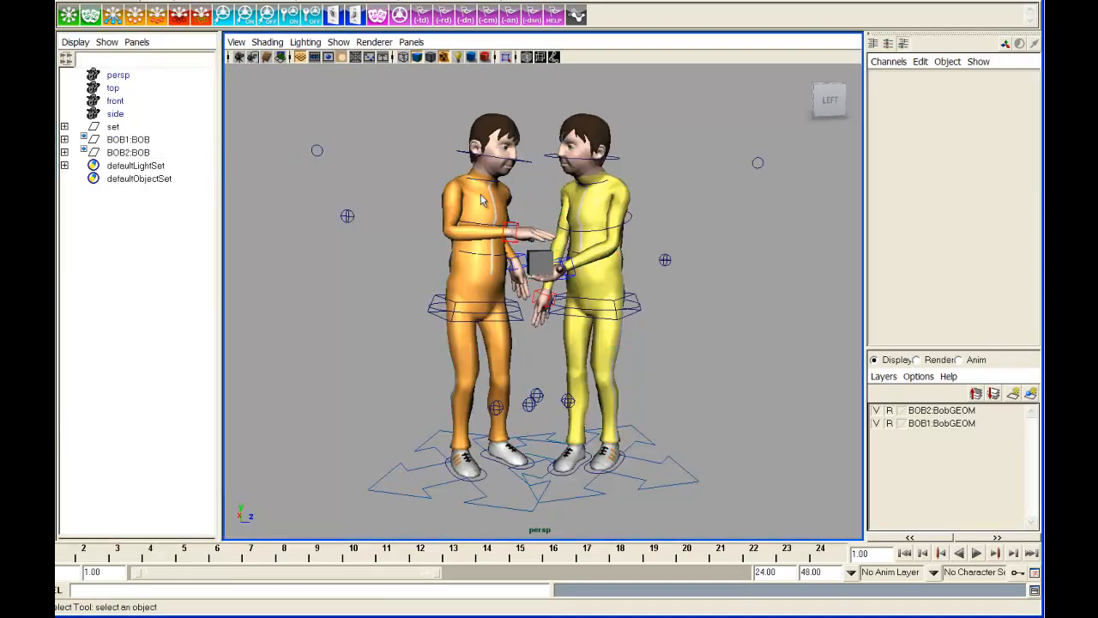
- Lower the orange character's right arm IK control onto the cube, to about X 11.204, Y -3.732, Z 5.771
alt+drag(534, 280, 587, 317)
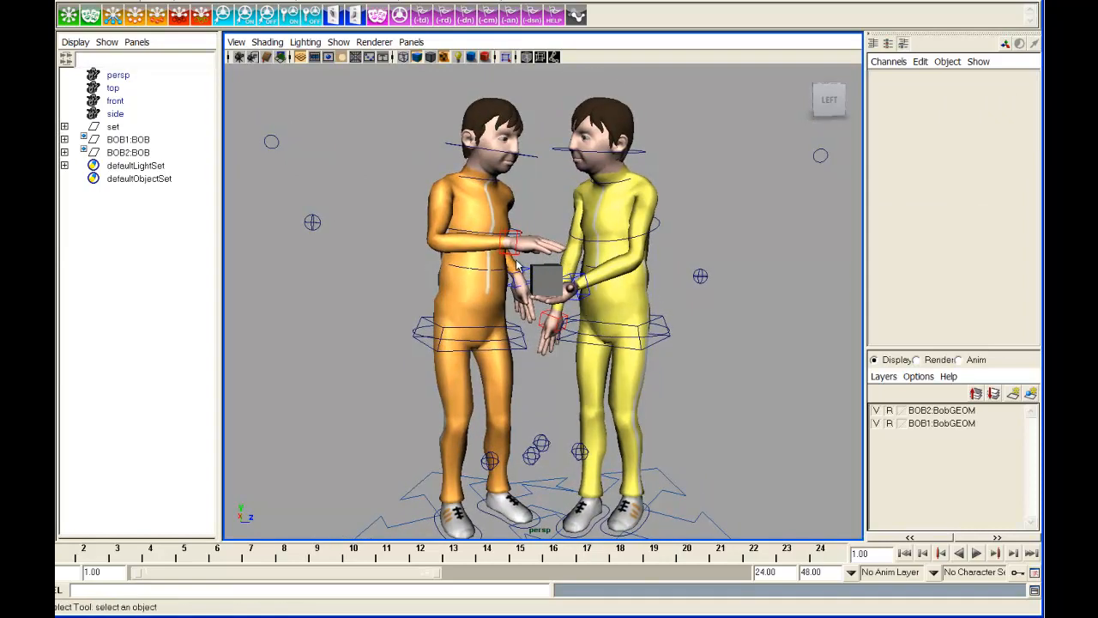
alt+drag(517, 265, 515, 258)
alt+right_drag(515, 257, 502, 175)
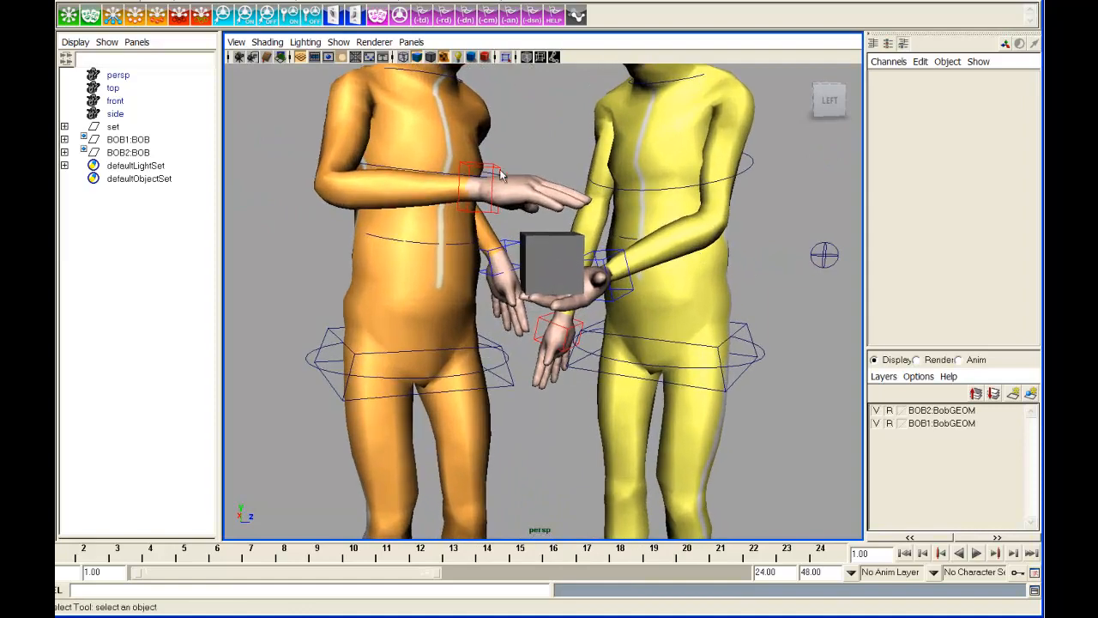
click(494, 165)
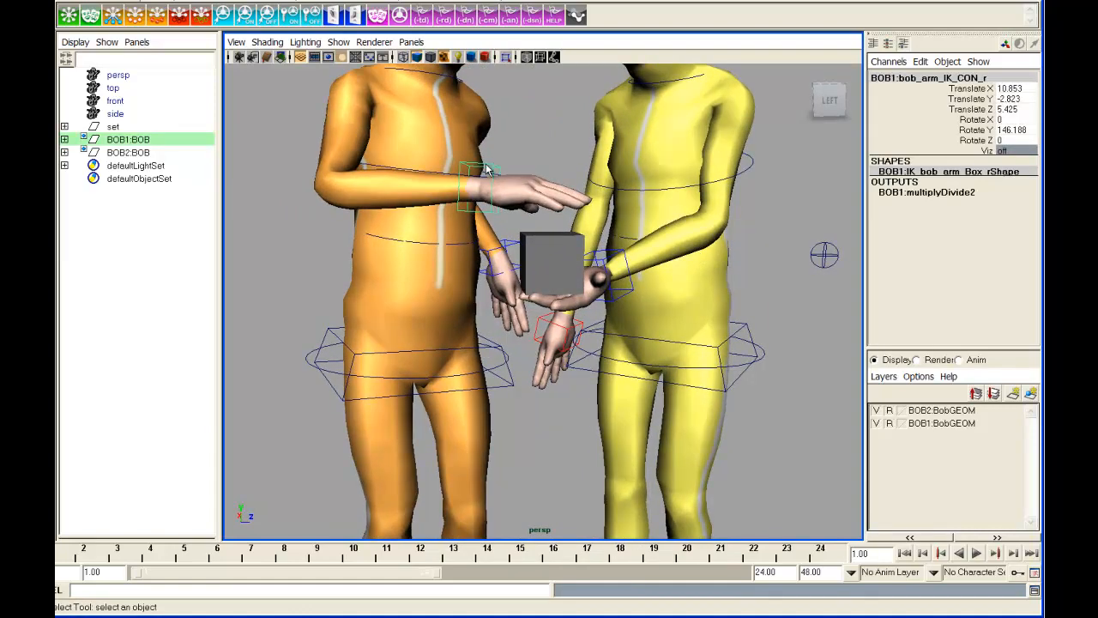
key(w)
drag(479, 193, 493, 226)
- Create an ExoSwitch constraint between the orange character's right arm IK control, the cube and the yellow character's left arm IK control
alt+drag(580, 256, 549, 252)
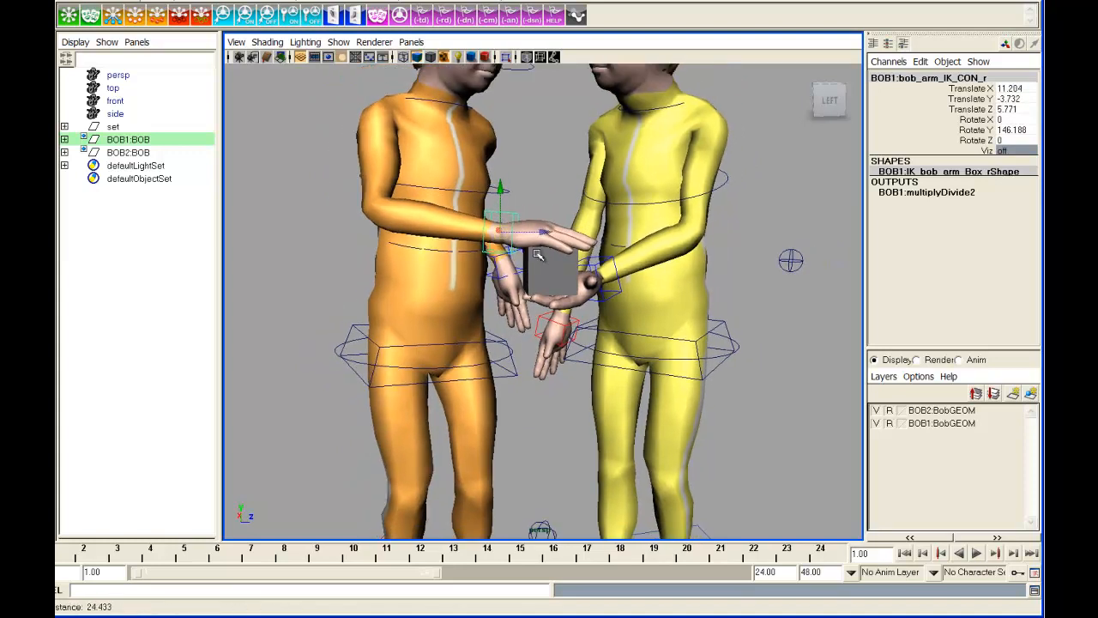
click(545, 259)
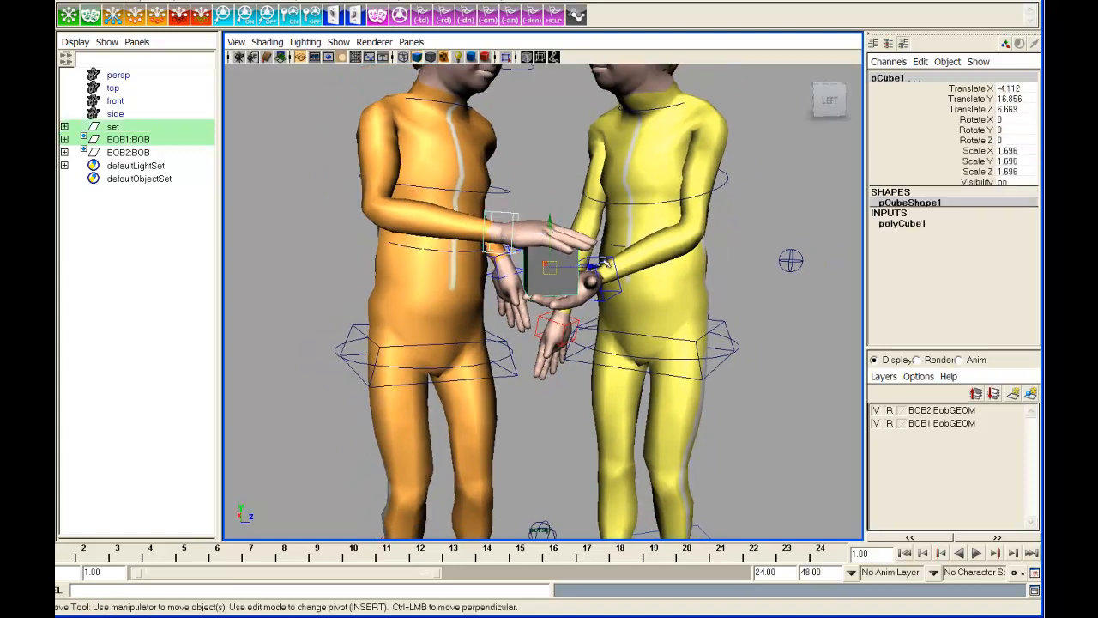
click(603, 262)
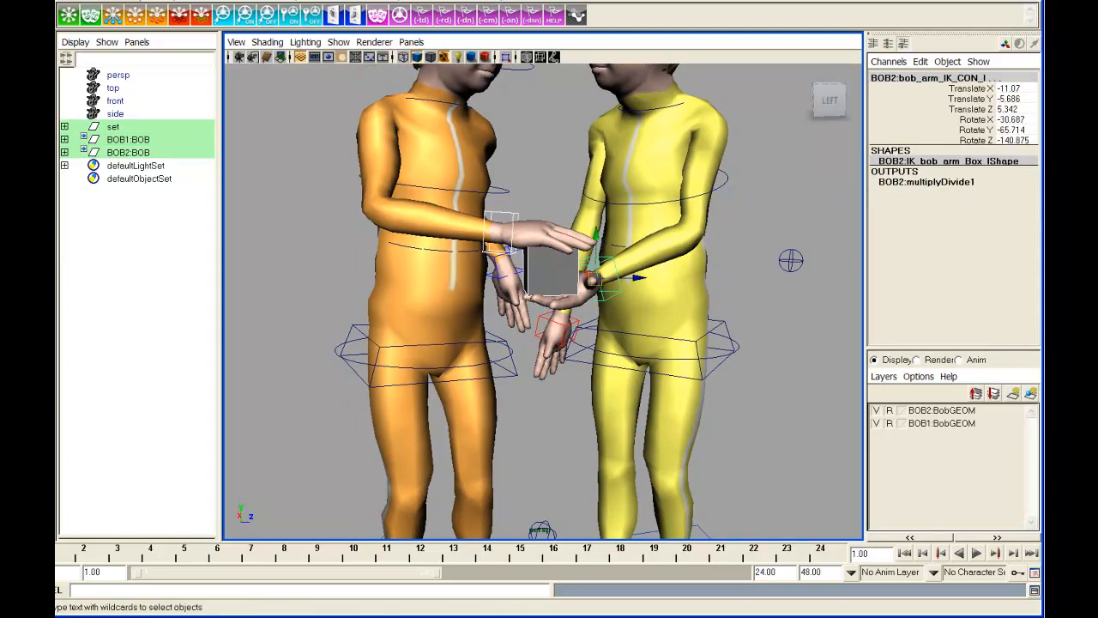
click(620, 0)
click(485, 0)
click(310, 98)
click(105, 0)
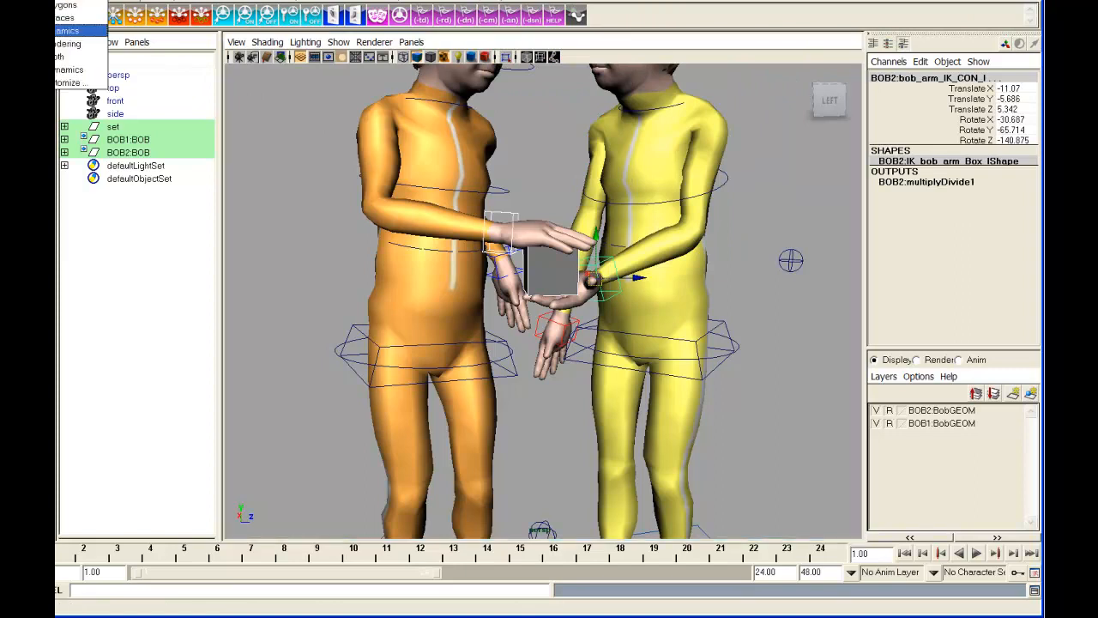
click(96, 0)
click(618, 0)
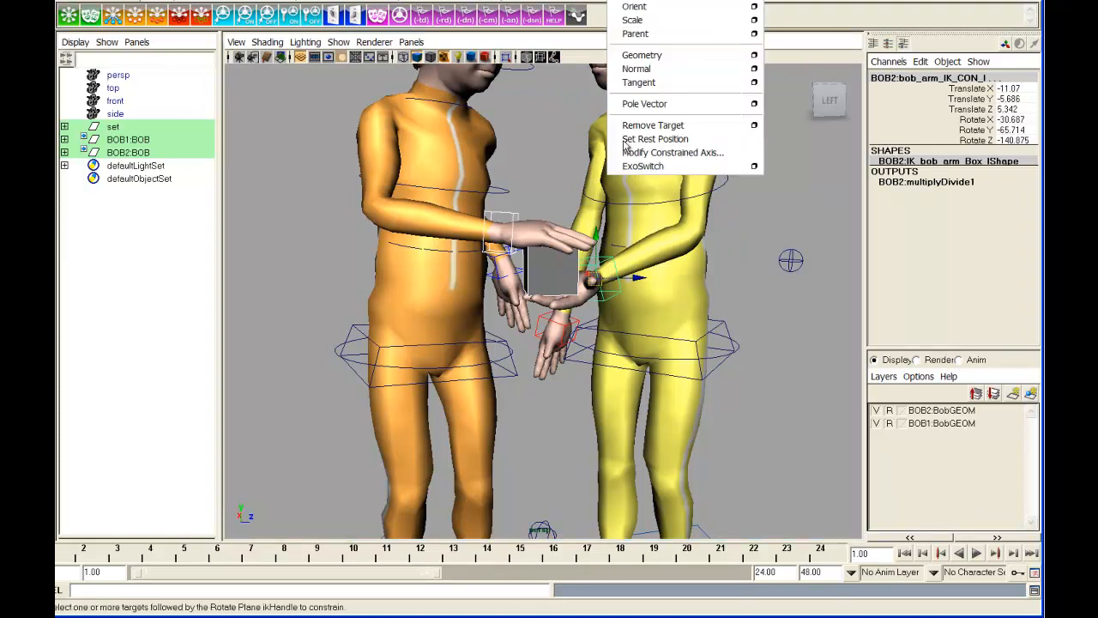
click(623, 165)
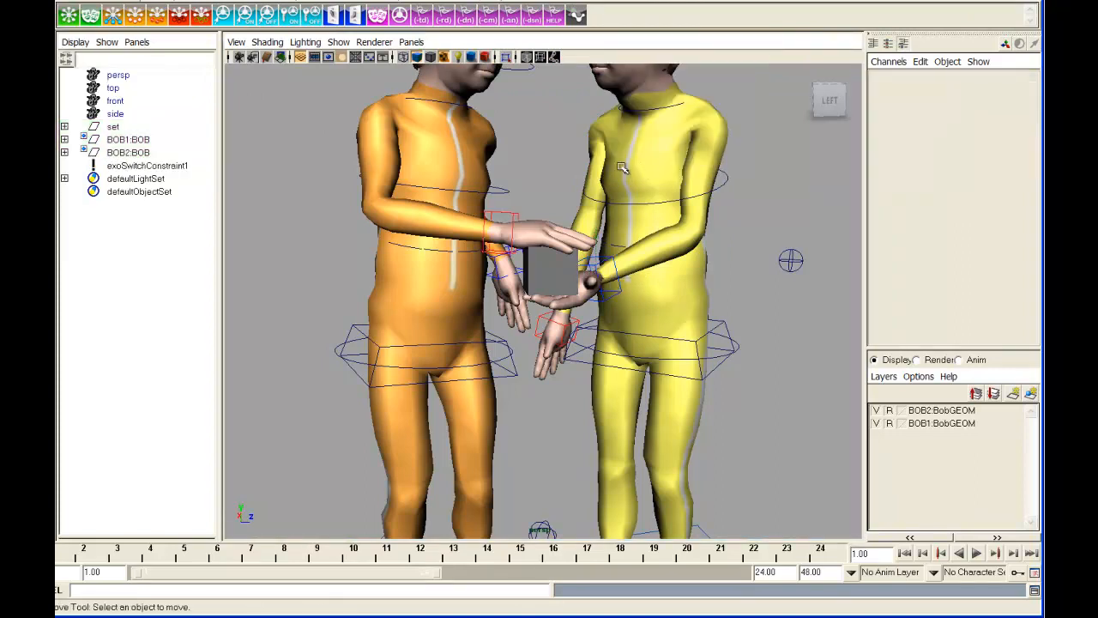
- Try moving the orange hand control, the cube and the yellow hand control in turn, undoing the test moves
click(490, 210)
drag(507, 233, 498, 215)
click(542, 259)
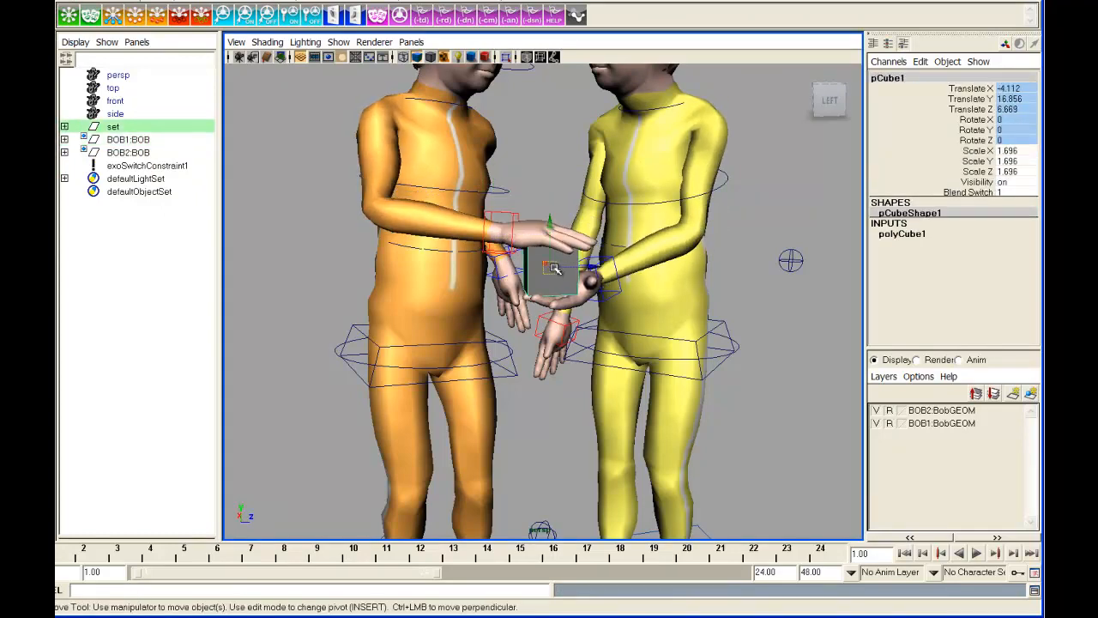
drag(546, 252, 538, 253)
key(ctrl+z)
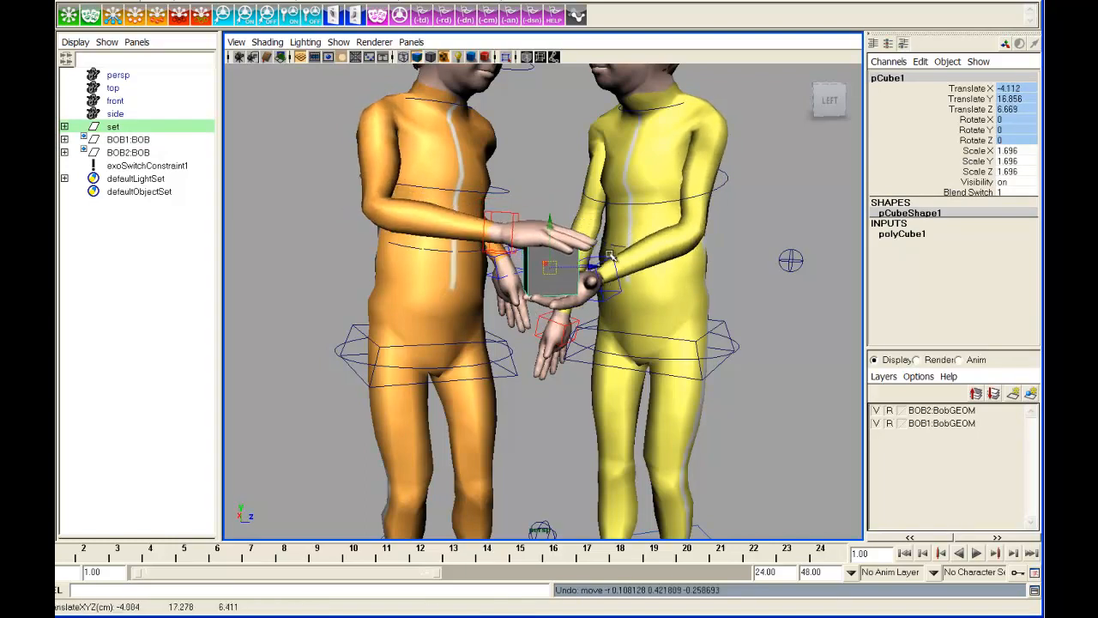
click(608, 262)
drag(598, 275, 597, 267)
key(ctrl+z)
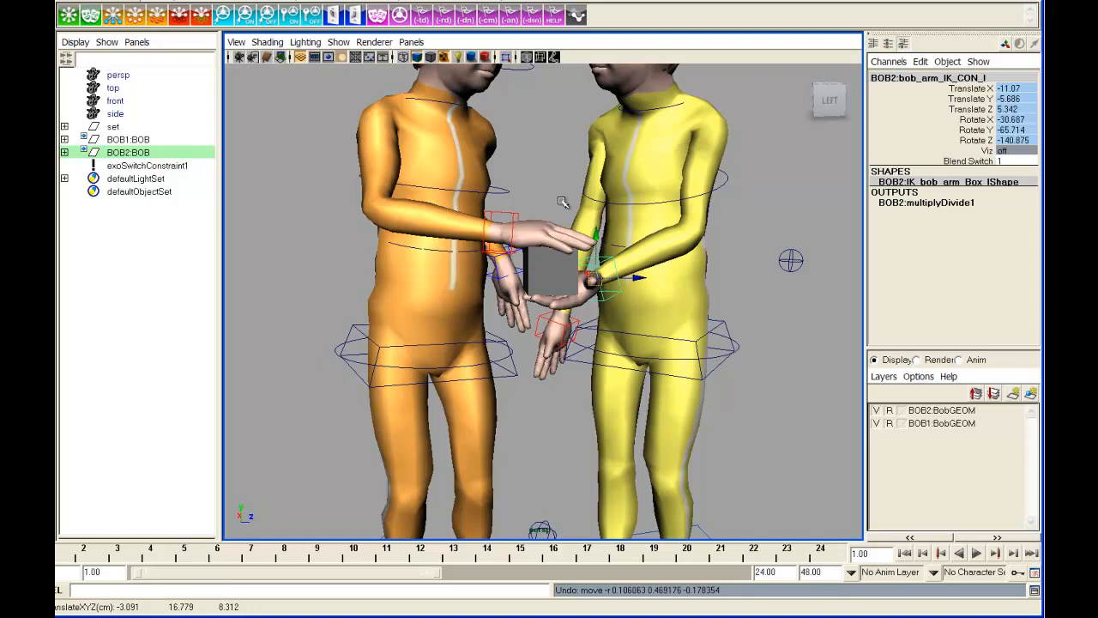
- Turn off Auto Switch, Auto Driver Select and Auto Key Switch on exoSwitchConstraint1
click(160, 167)
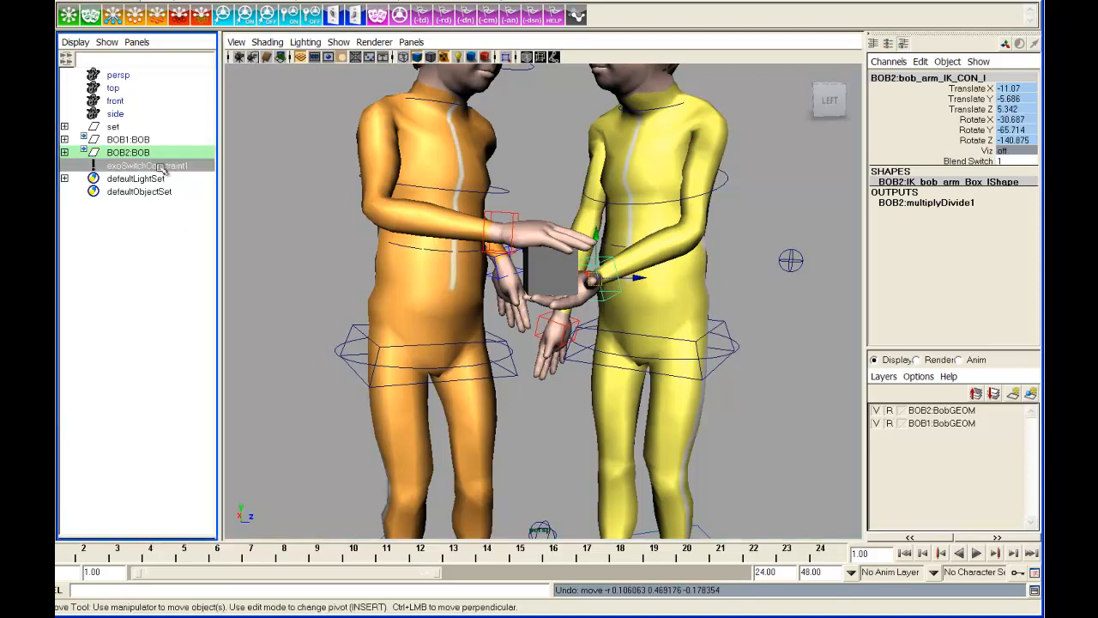
drag(1017, 192, 1020, 211)
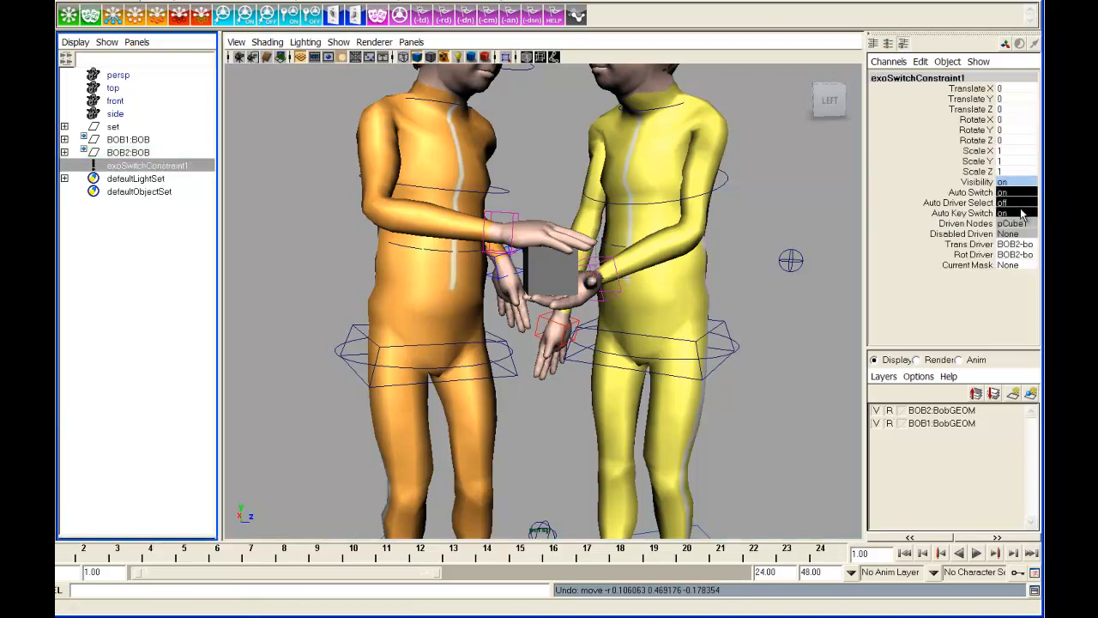
text(0)
key(Return)
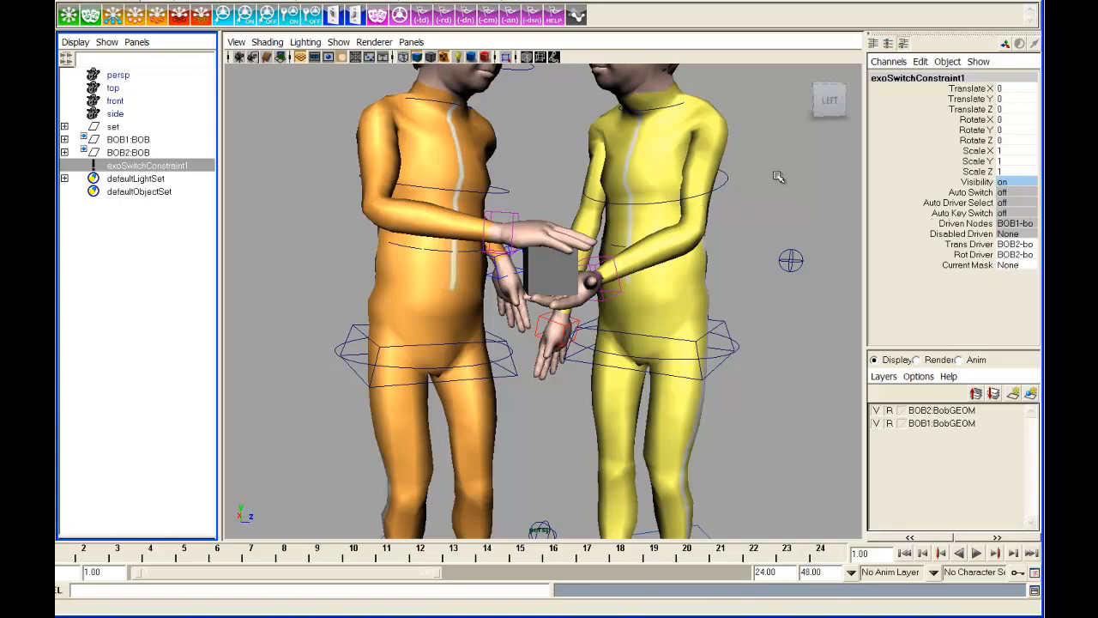
- Set the constraint to Trans and Rot Master on the yellow left hand control, and test it with a move that is undone
right_click(603, 261)
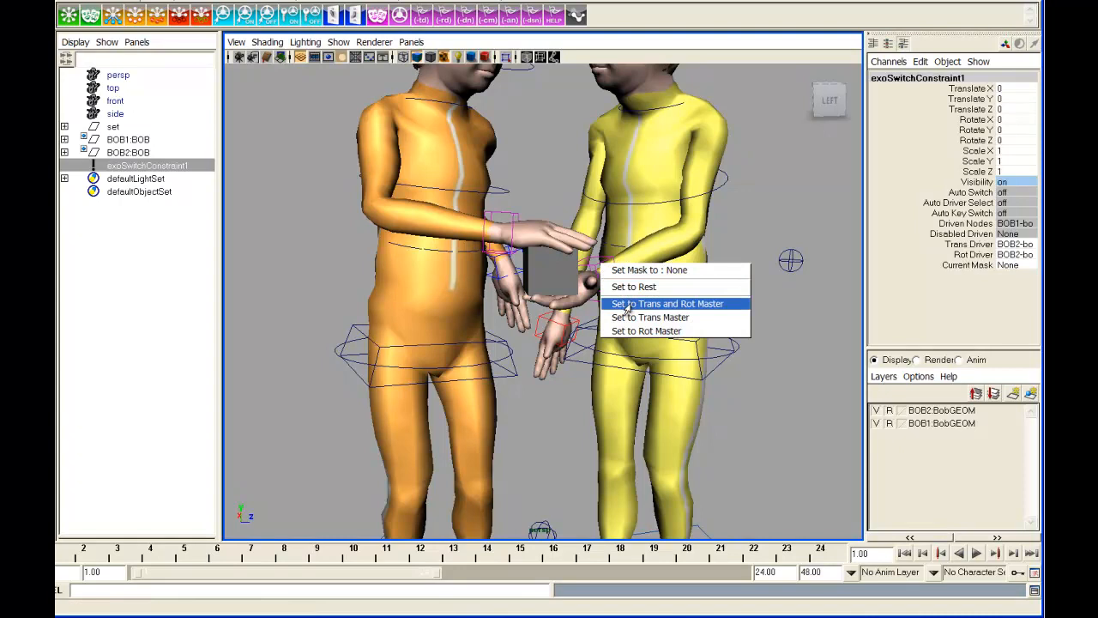
click(626, 304)
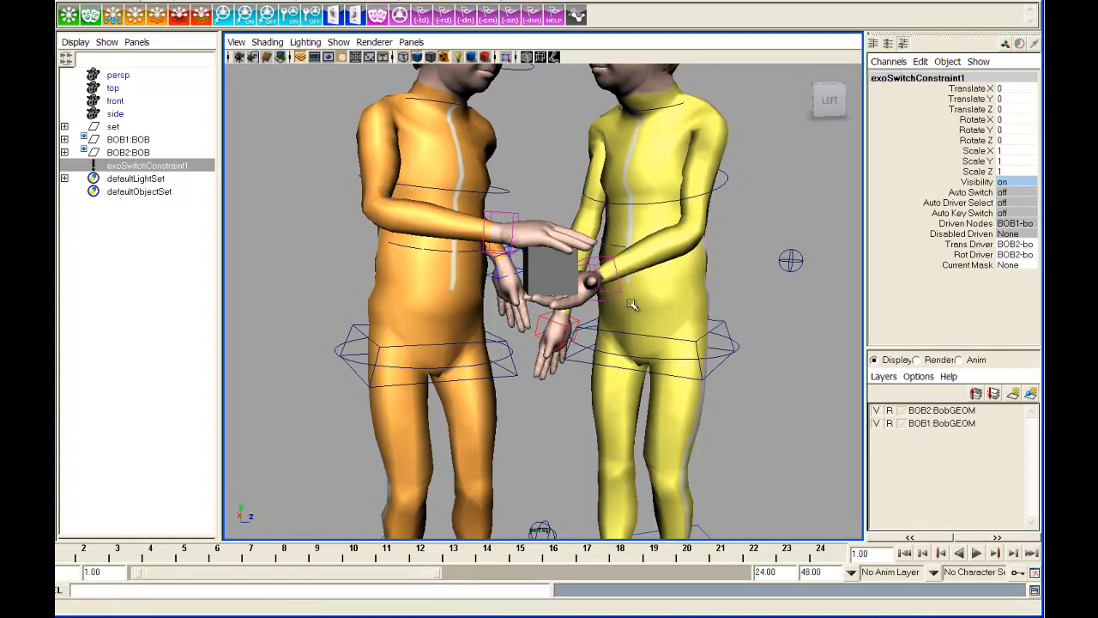
click(602, 261)
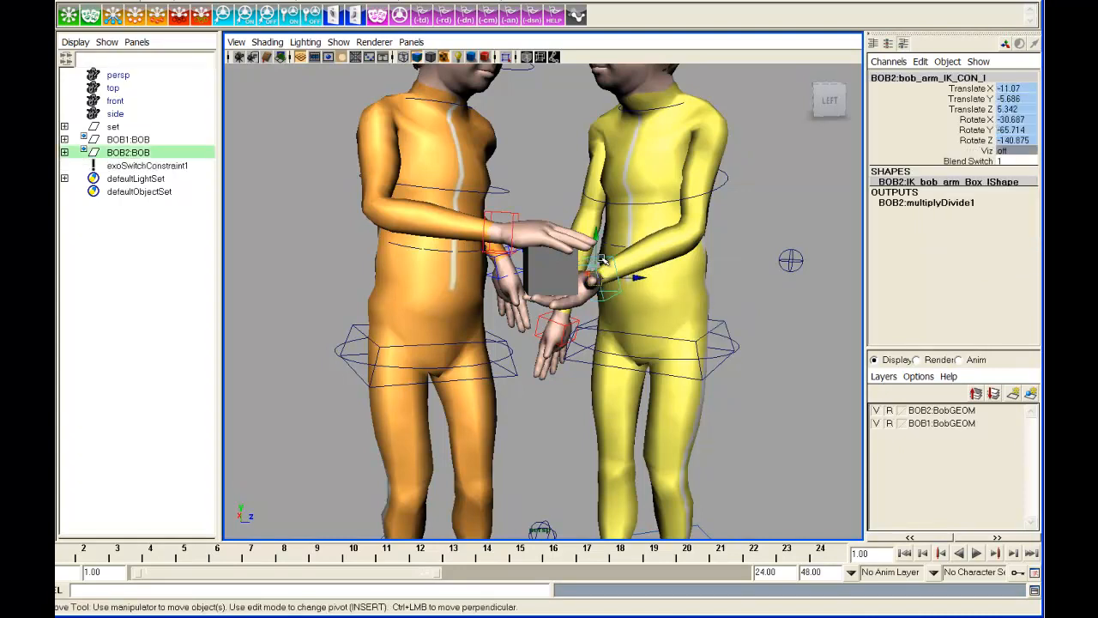
drag(594, 279, 562, 300)
key(ctrl+z)
- Switch the orange right hand control's Blend Switch to 0, and test by moving the yellow hand control and undoing the move
click(500, 217)
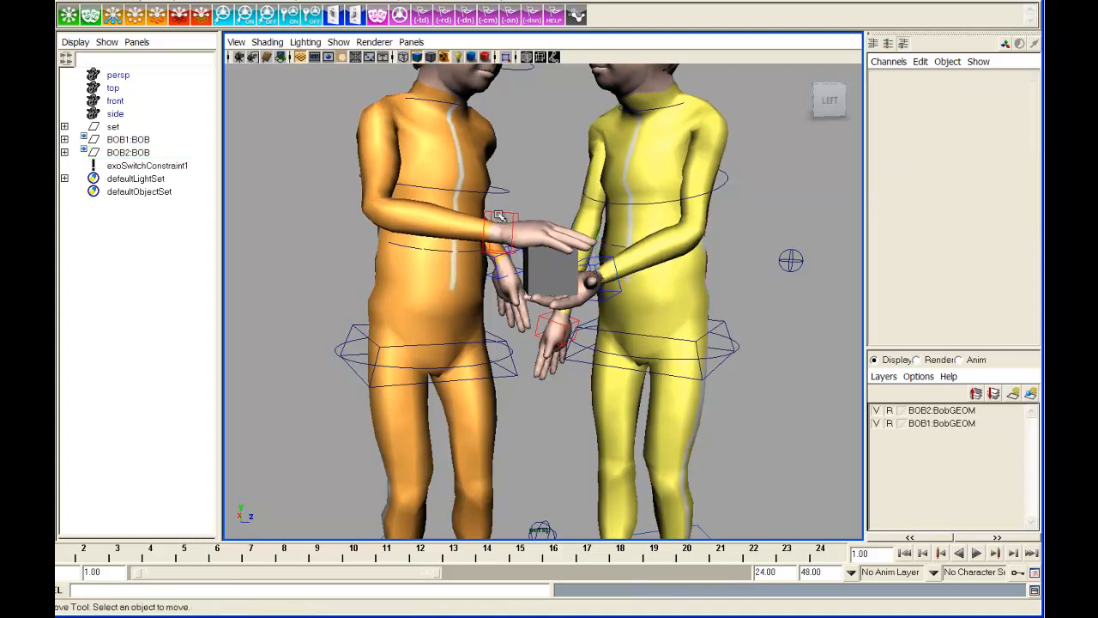
click(504, 213)
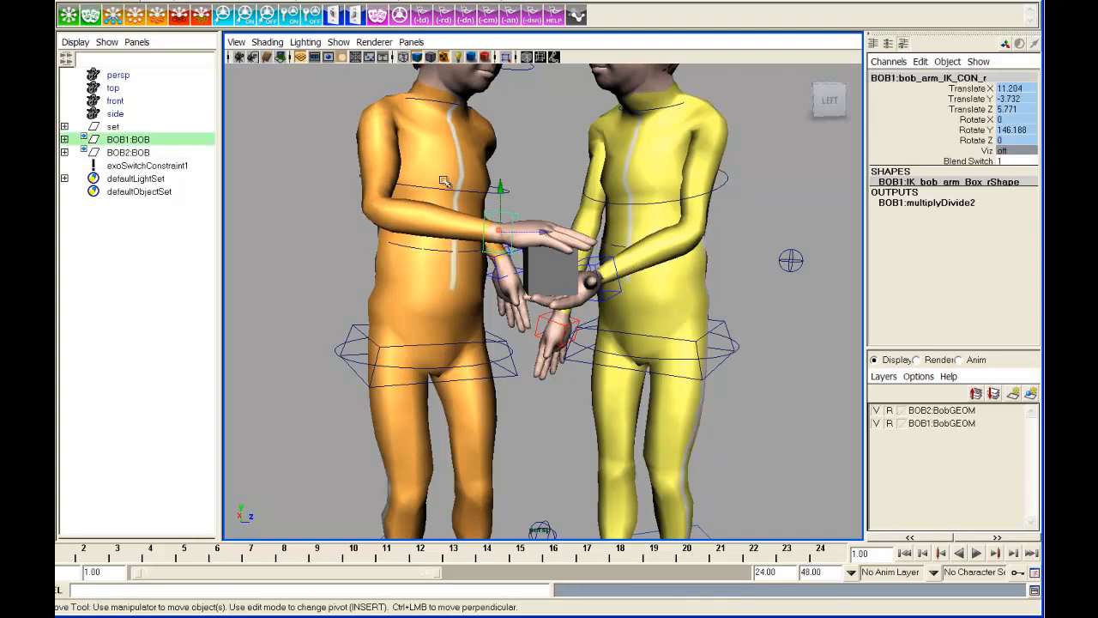
click(181, 17)
click(600, 276)
mouse_move(599, 279)
mouse_down()
mouse_move(596, 293)
mouse_move(593, 280)
mouse_up()
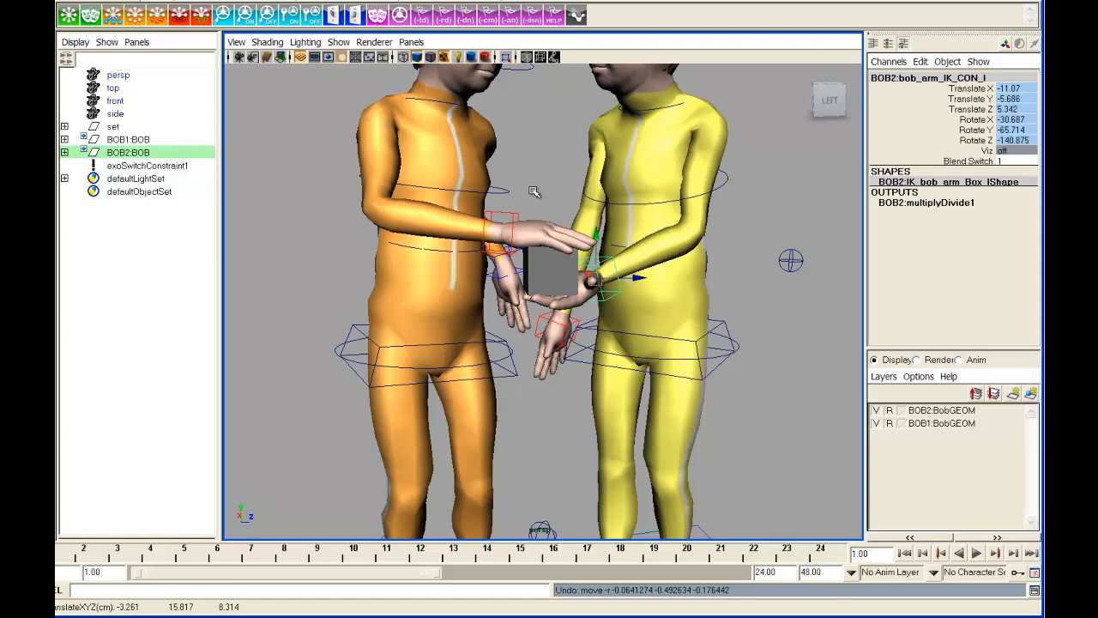
- Key the orange right hand control at frame 10 and at frame 1, lowered to about 7.7, -6.9, 4.3 and rotated beside the hip; play it back
click(352, 557)
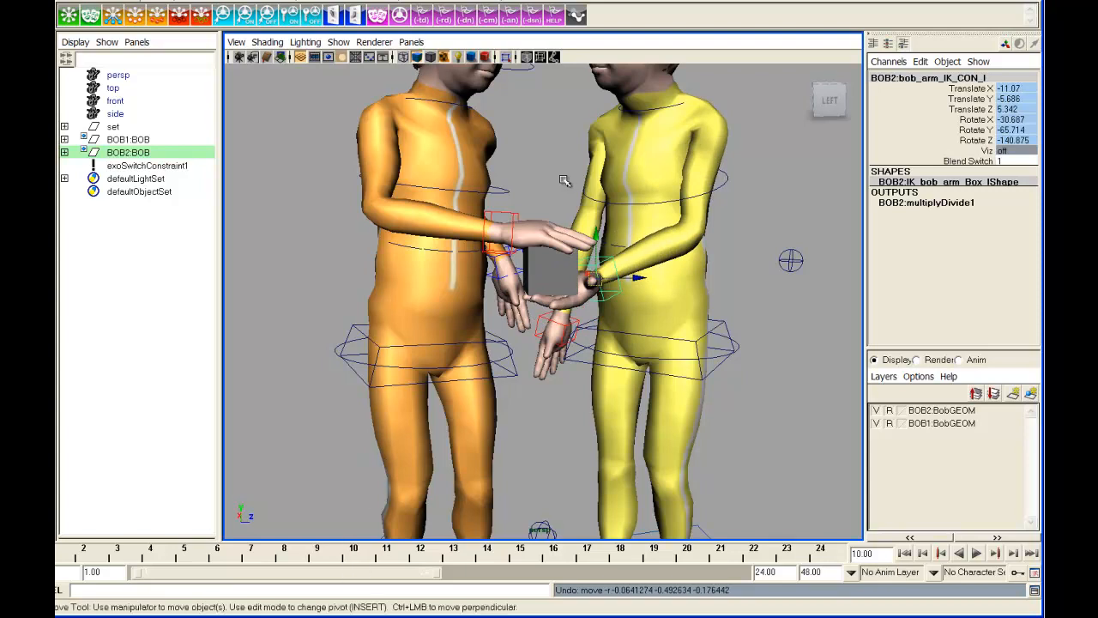
click(513, 216)
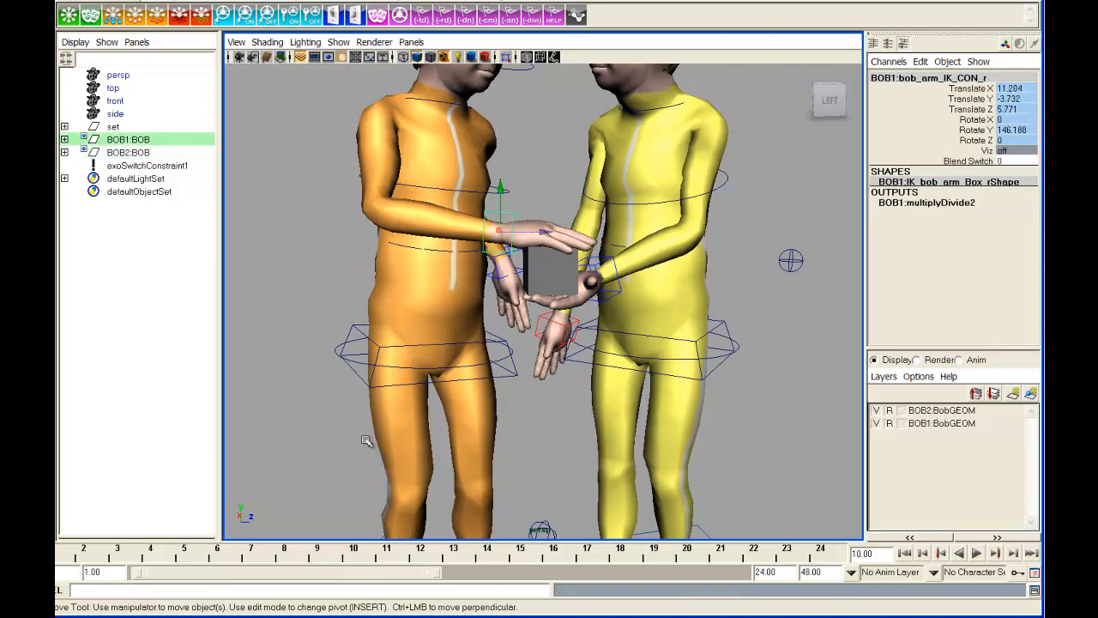
click(61, 556)
drag(500, 231, 387, 317)
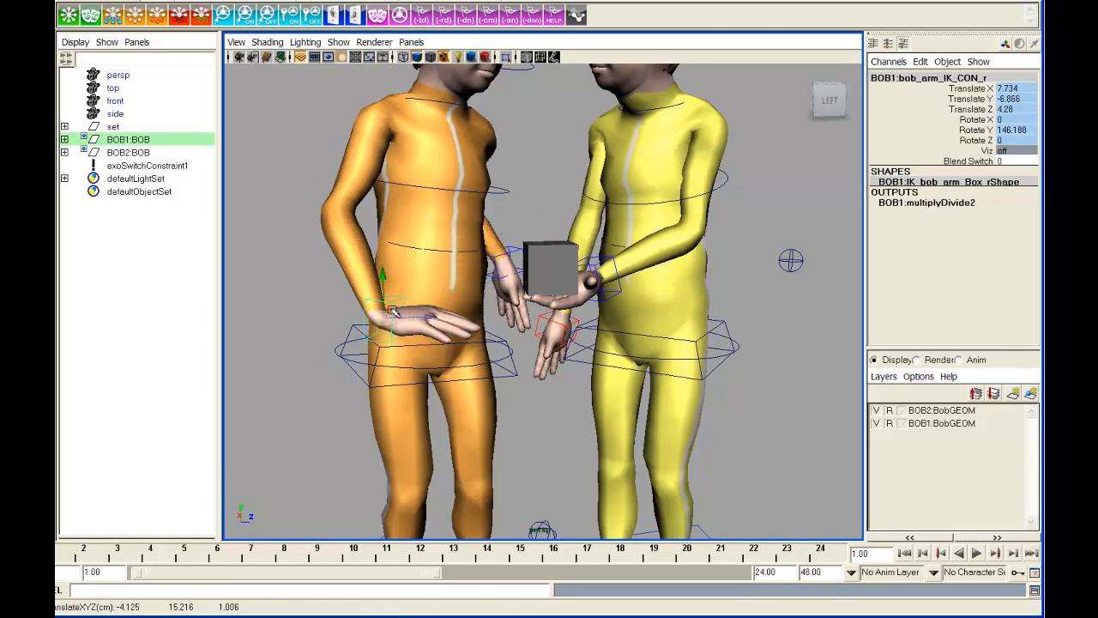
key(e)
drag(417, 273, 355, 314)
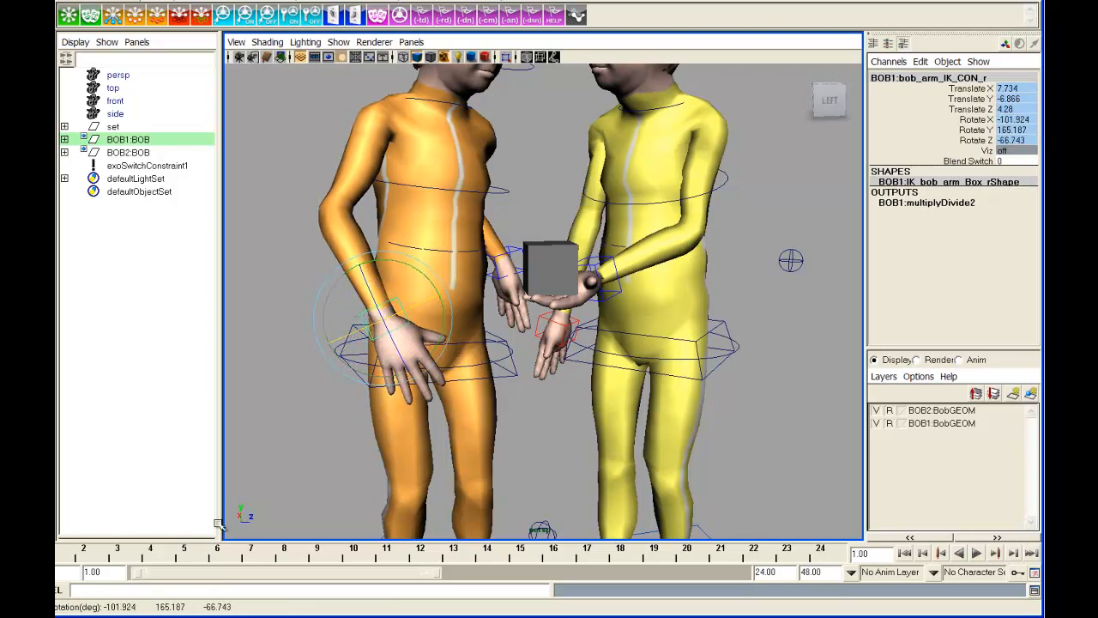
key(alt+v)
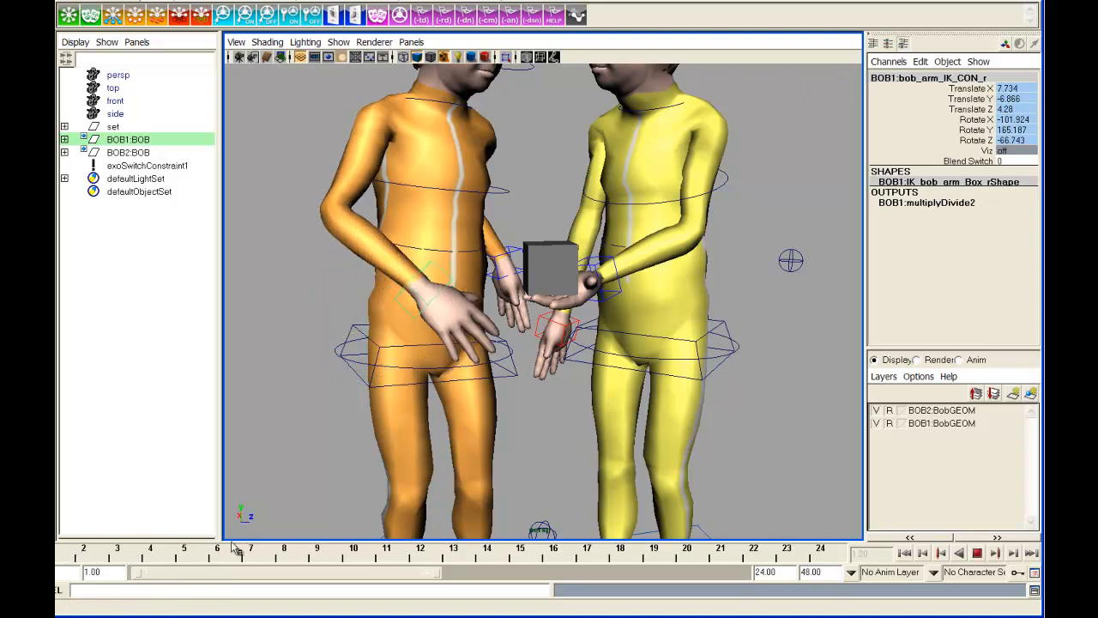
key(alt+v)
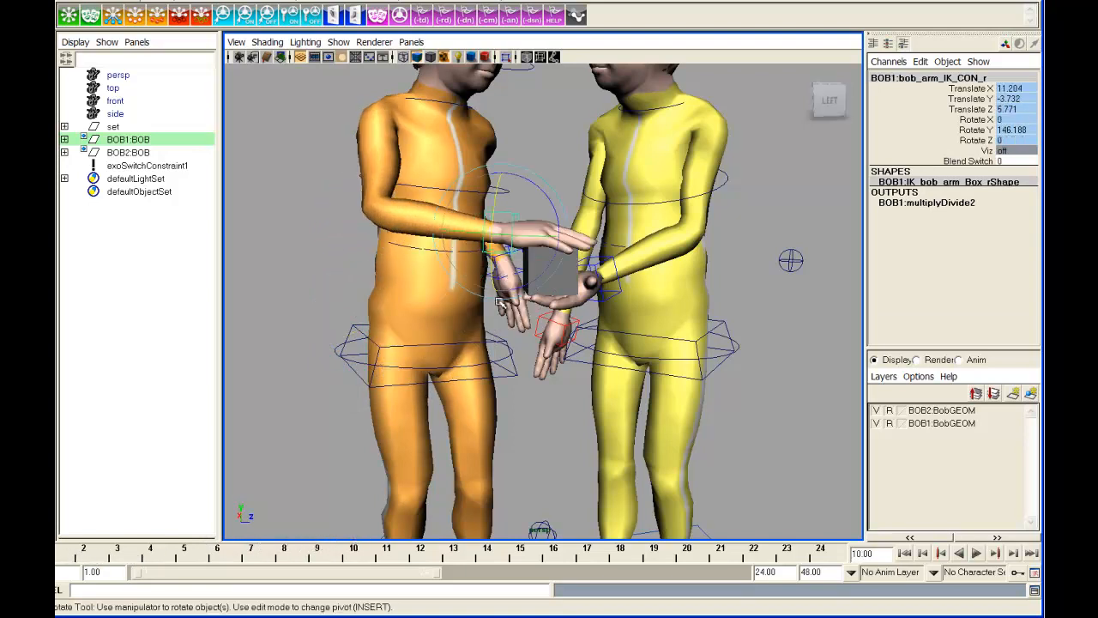
key(alt+v)
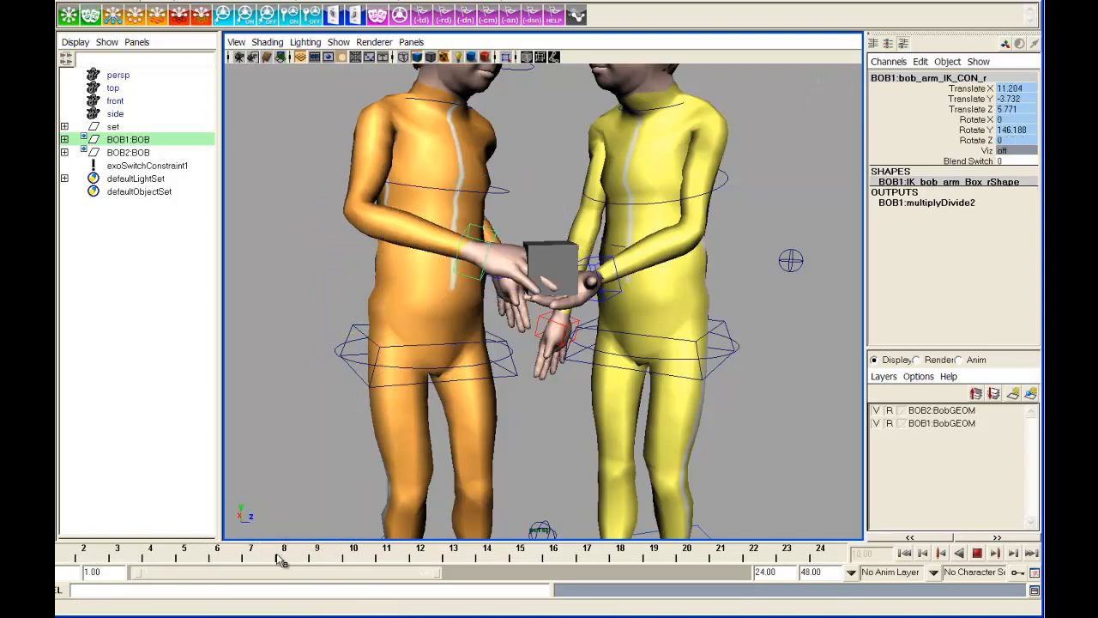
- At frame 7, pull the orange right hand control back to about 8.733, -3.937, 4.387, key it and play the animation
click(271, 558)
key(w)
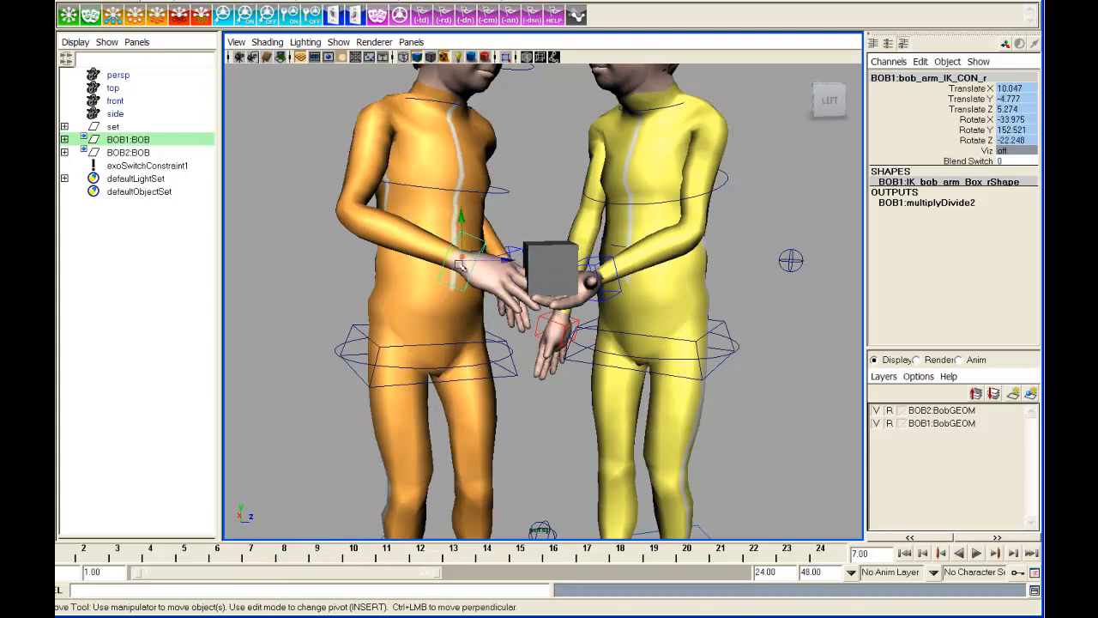
drag(462, 261, 418, 233)
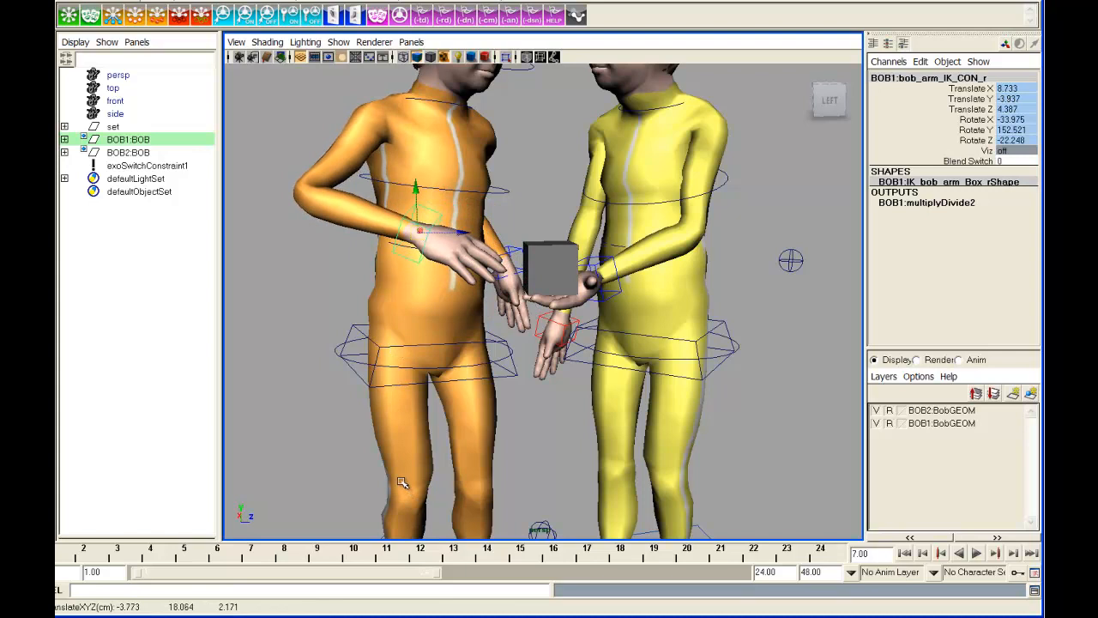
key(s)
key(alt+v)
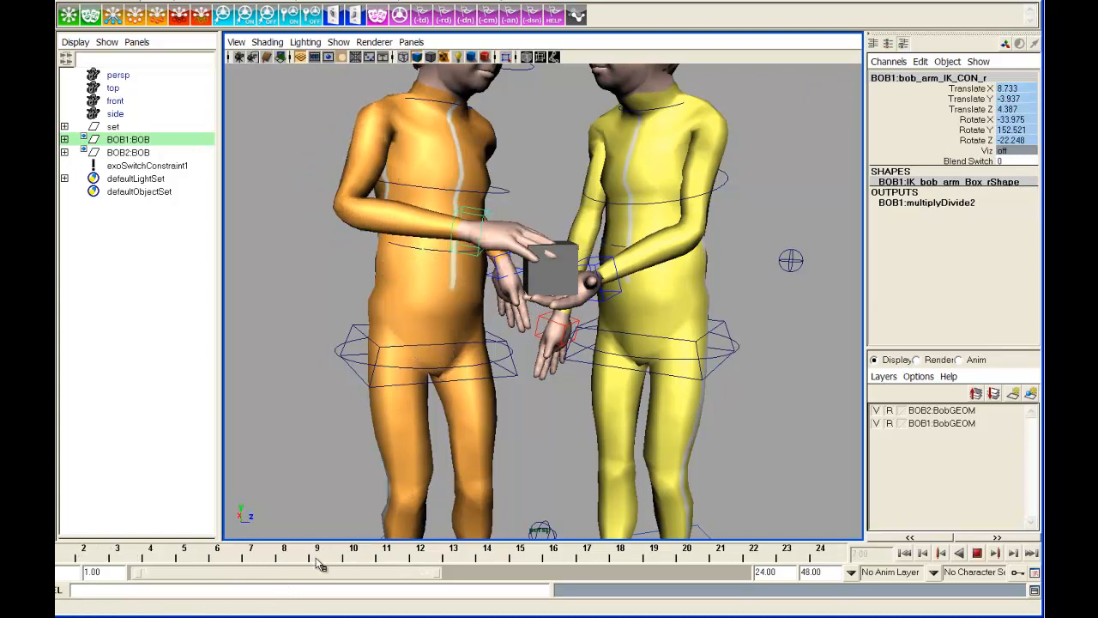
- At frame 8, raise the orange right hand control to about 9.662, -2.763, 4.733 so it clears the cube, and play back the animation
mouse_move(307, 558)
mouse_down()
mouse_move(318, 559)
mouse_move(306, 558)
mouse_up()
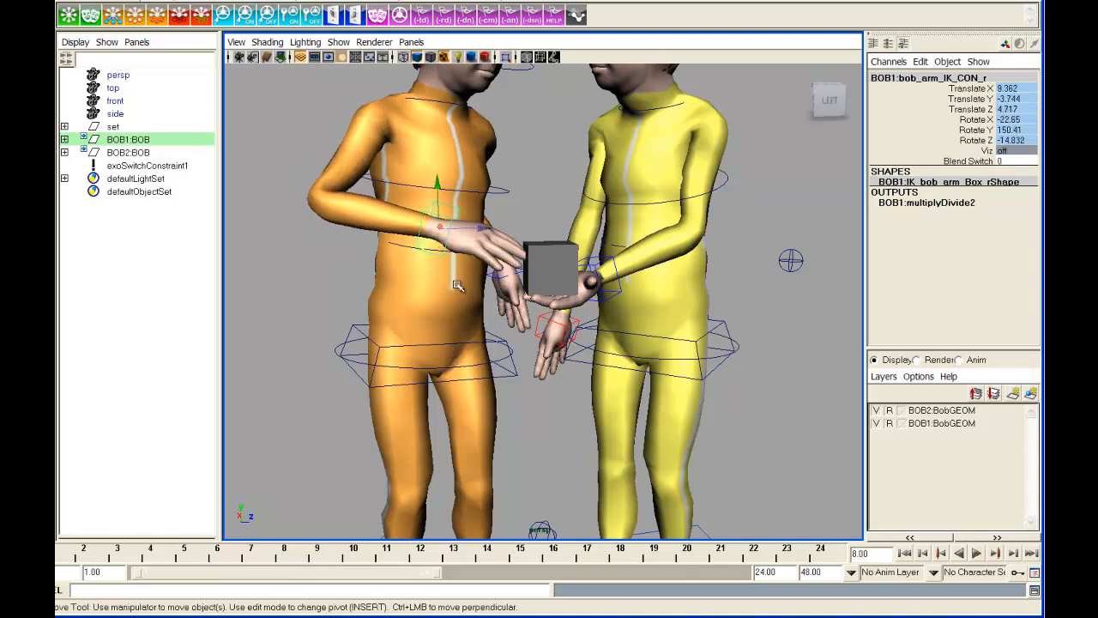
drag(440, 225, 446, 199)
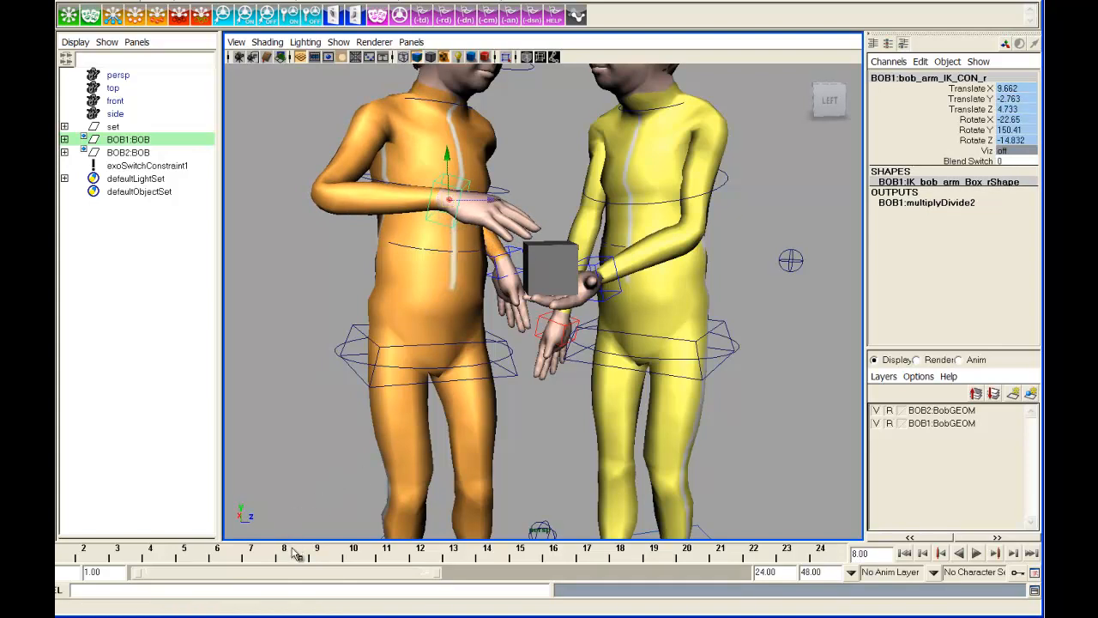
key(alt+v)
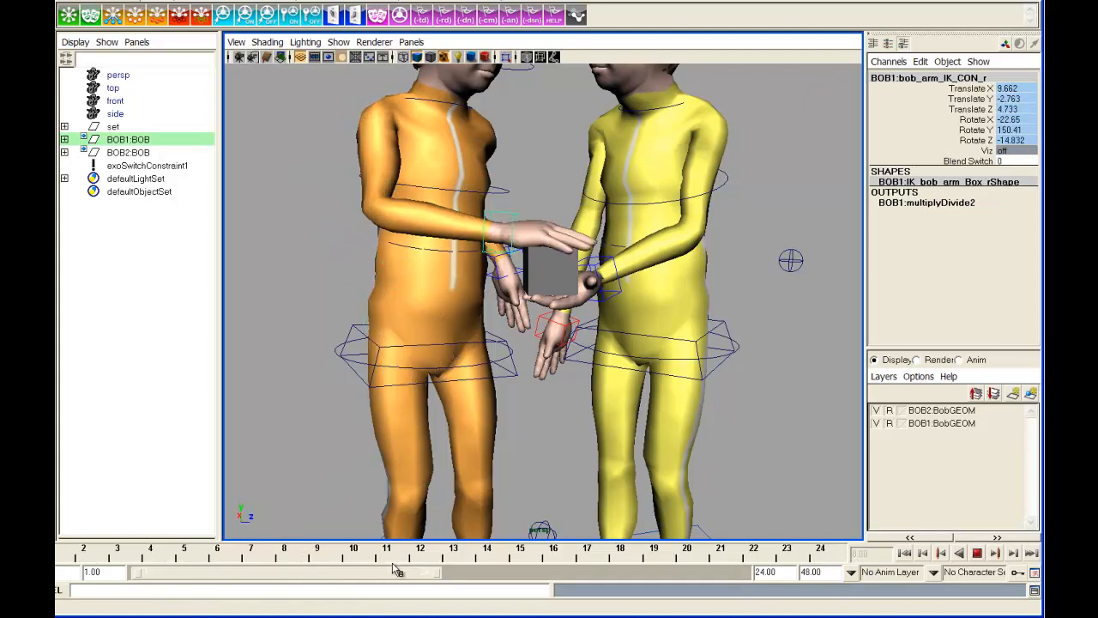
key(alt+v)
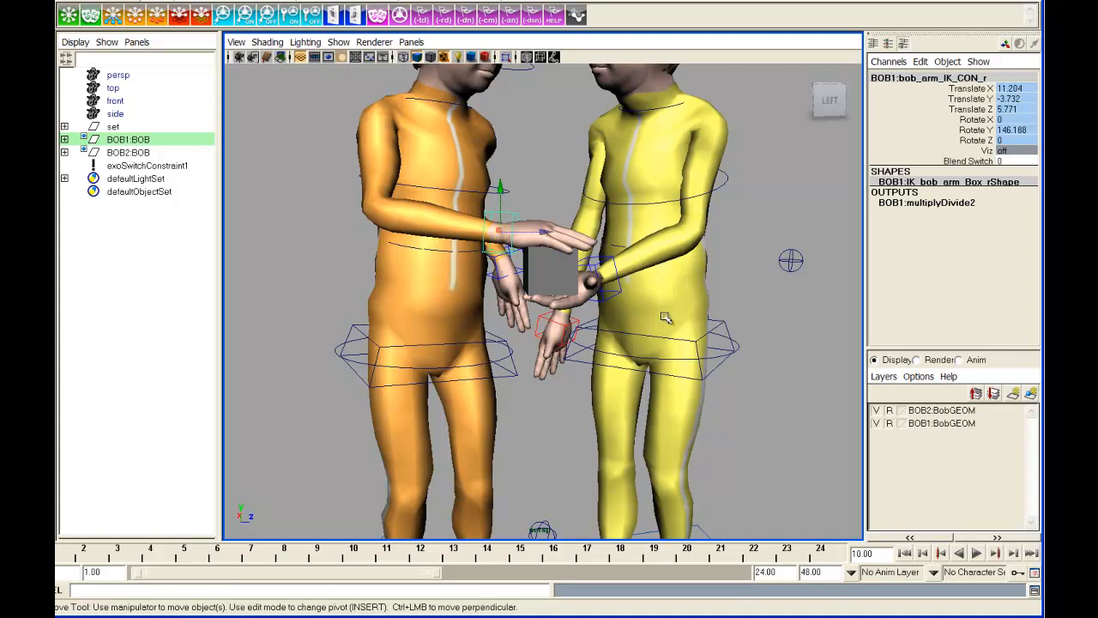
- At frame 1, lower the yellow left hand control with the cube to about -8.403, -7.211, 4.102 and play back the animation
click(603, 262)
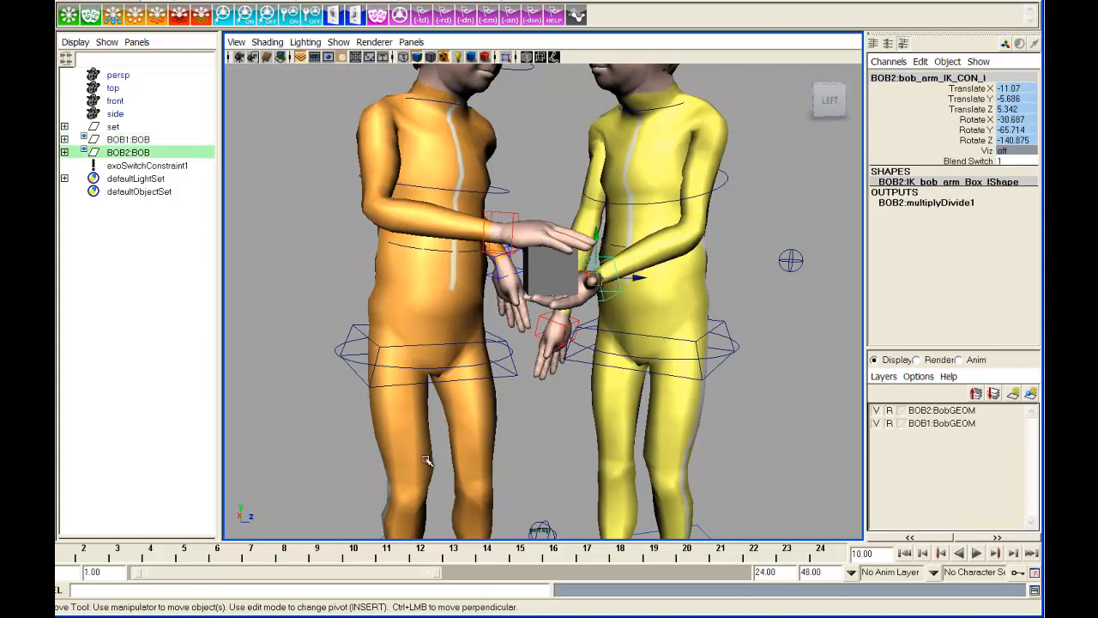
drag(369, 556, 71, 498)
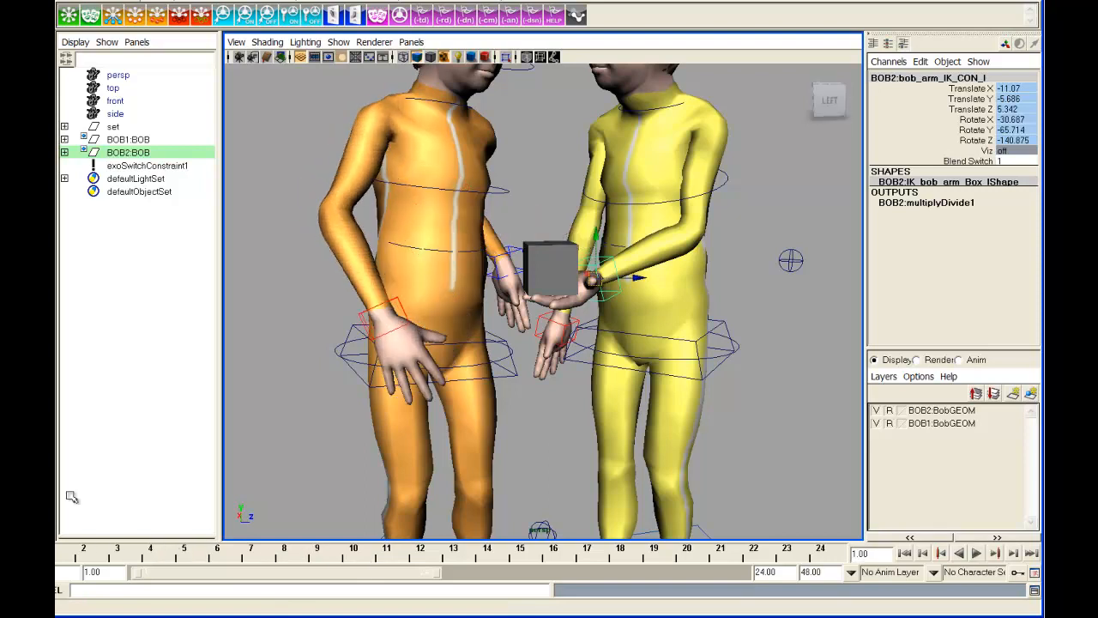
drag(599, 281, 678, 320)
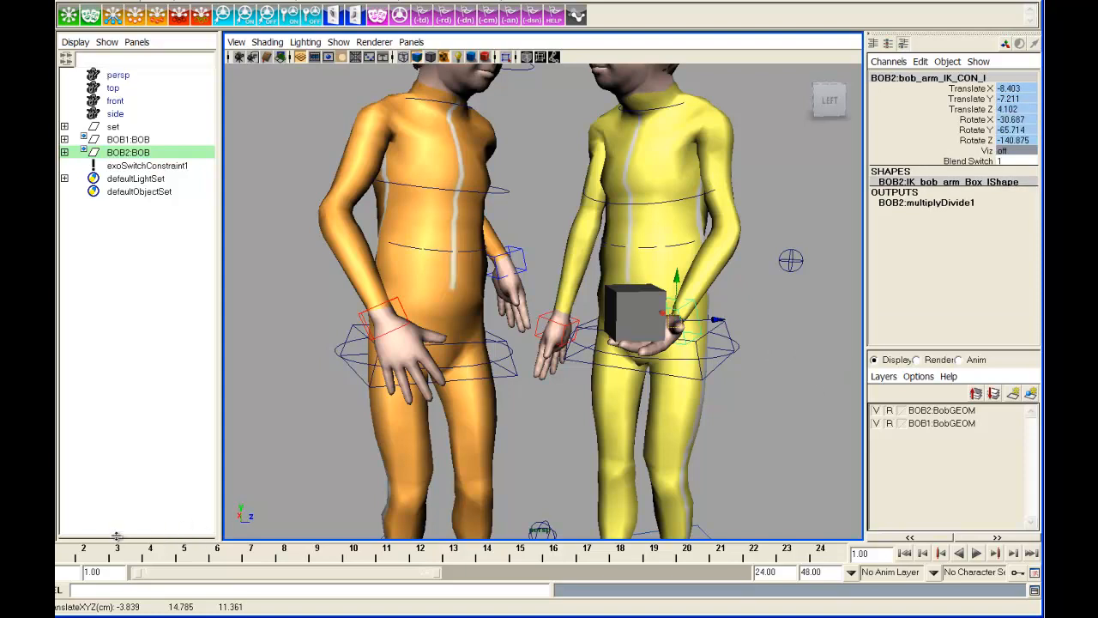
key(alt+v)
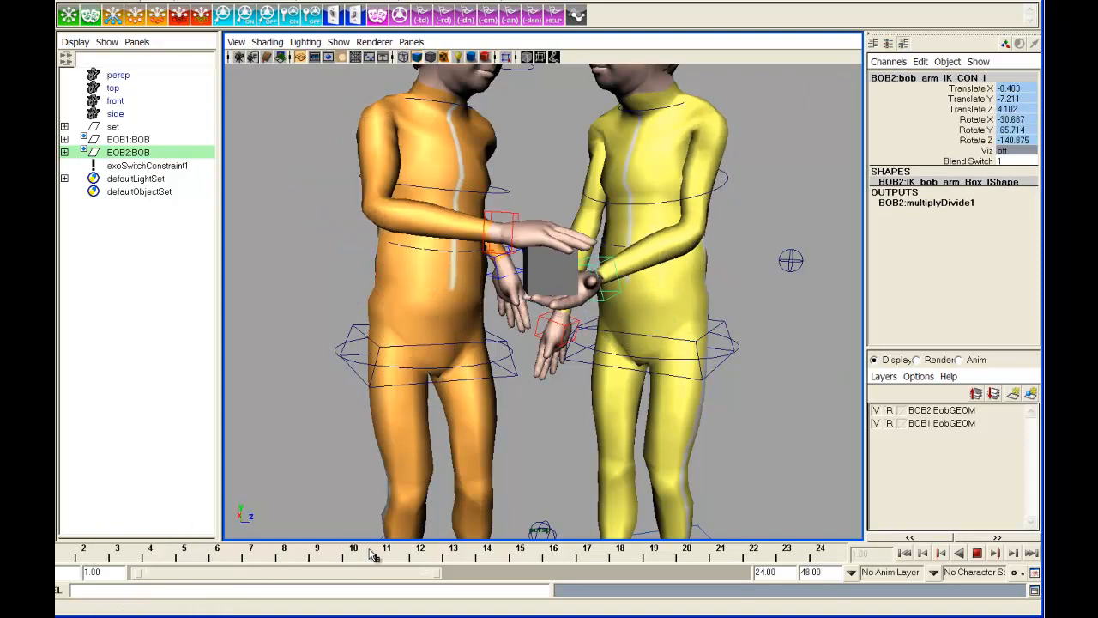
- At frame 10, key the Blend Switch at 1 on the yellow left hand control and at 0 on the orange right hand control
click(361, 556)
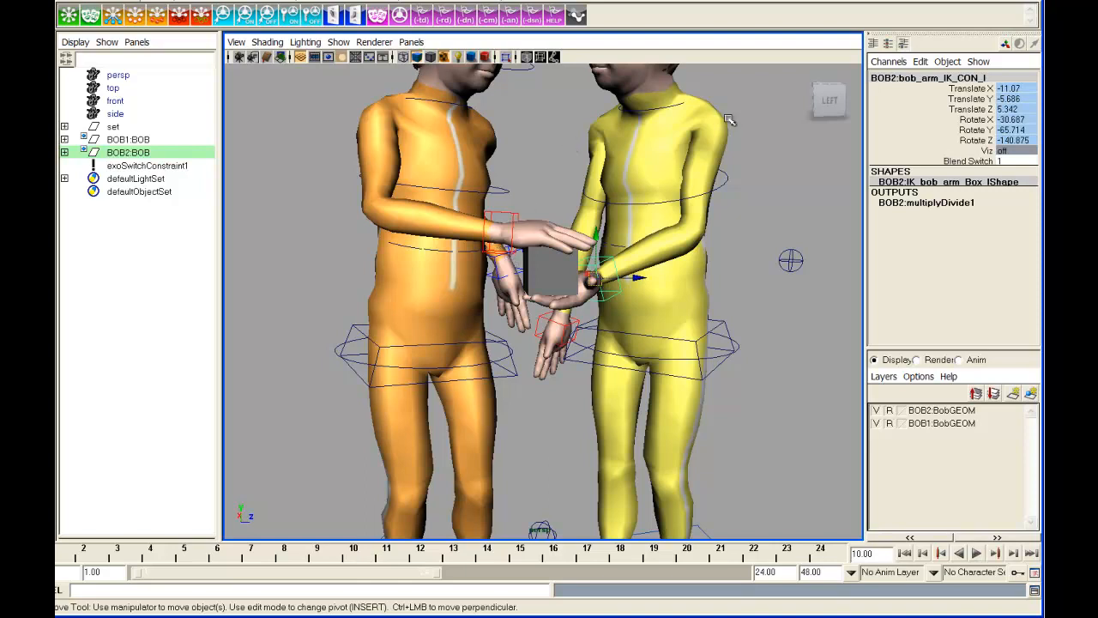
click(978, 162)
right_click(978, 161)
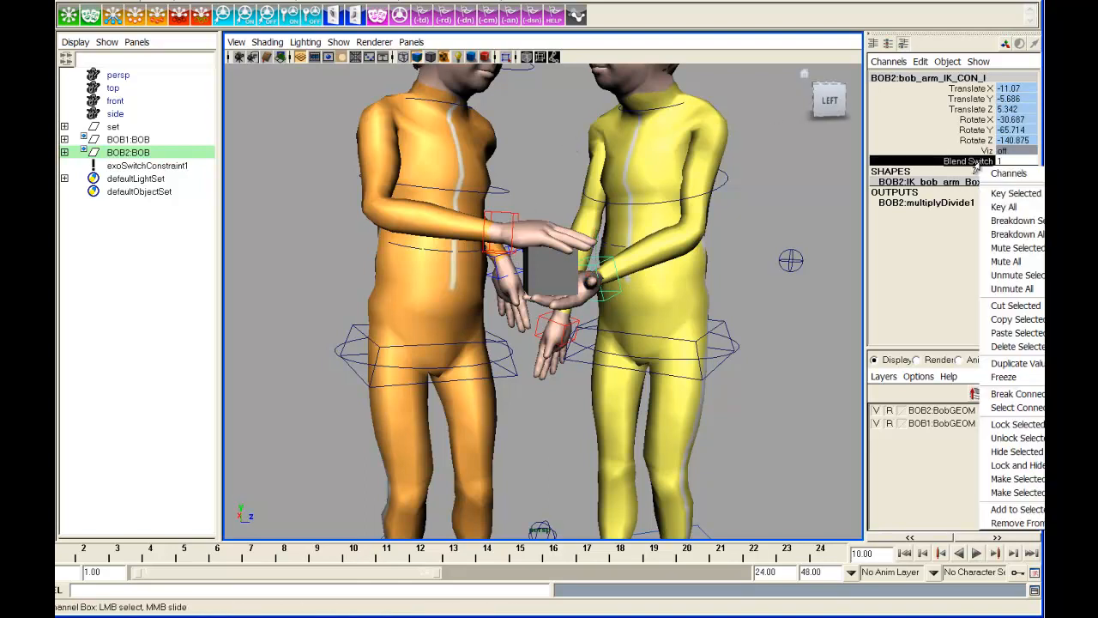
click(1008, 198)
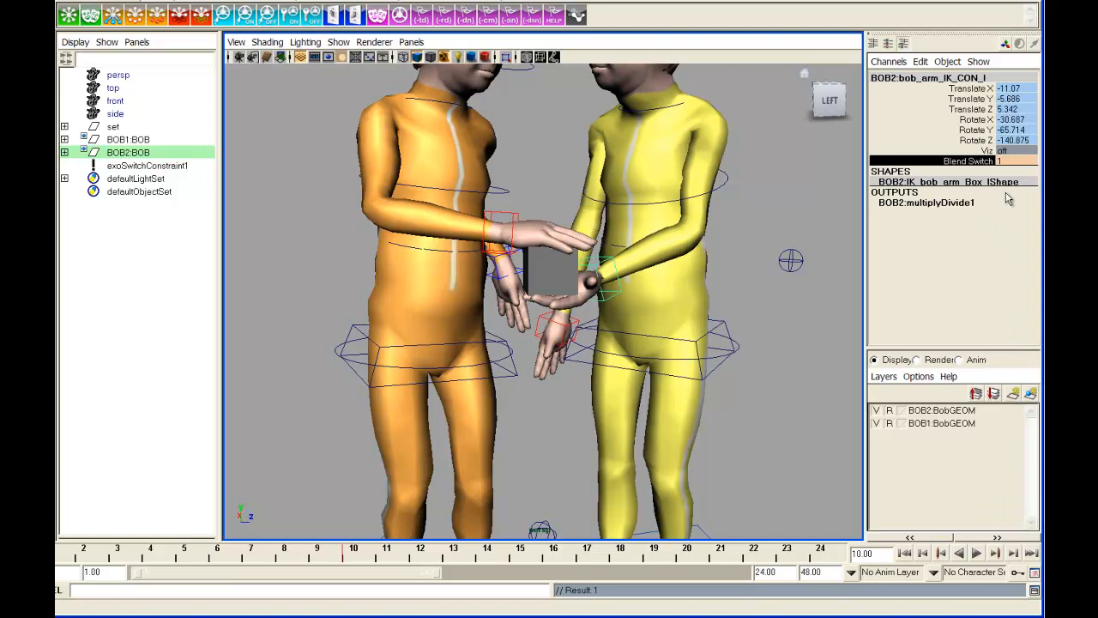
click(511, 221)
click(968, 162)
right_click(968, 162)
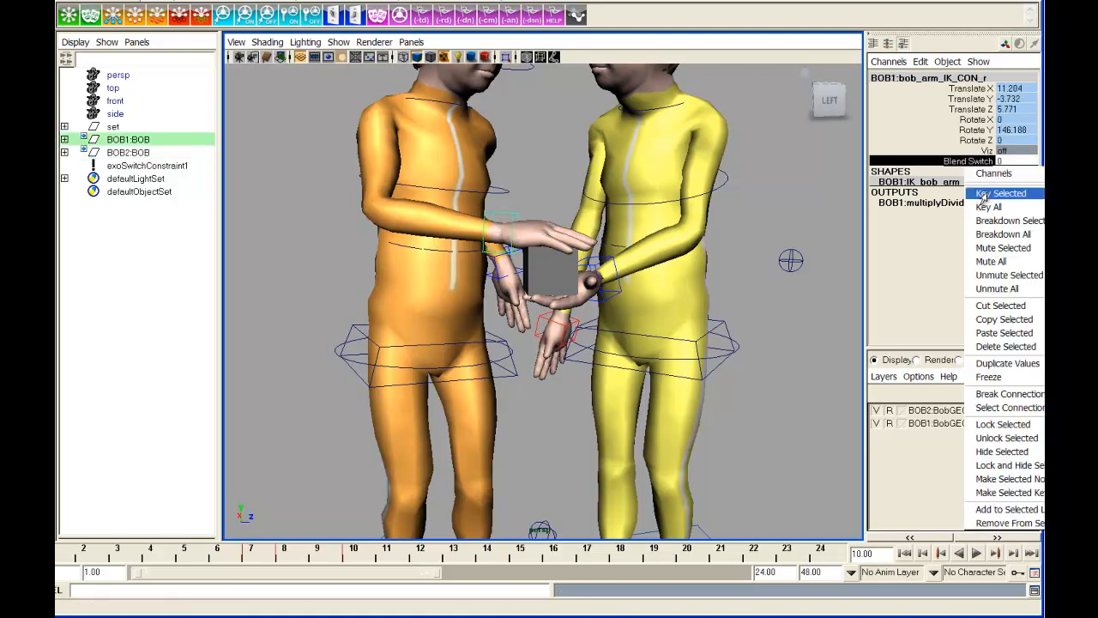
click(988, 194)
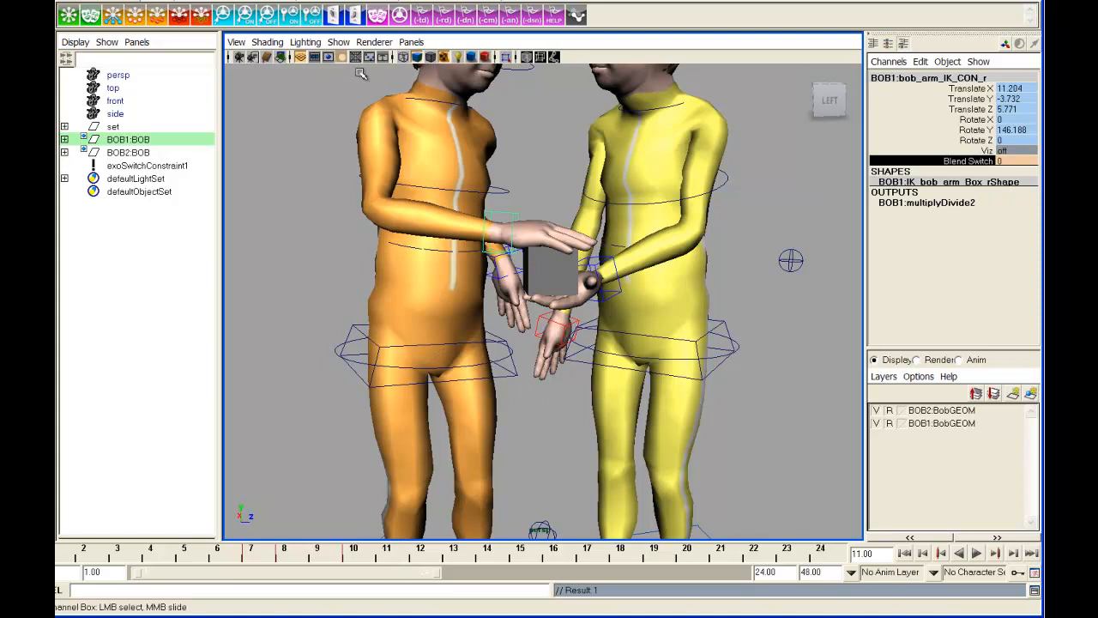
- At frame 11, switch and key the Blend Switch to 1 on the orange right hand control and 0 on the yellow left hand control
click(200, 21)
right_click(963, 164)
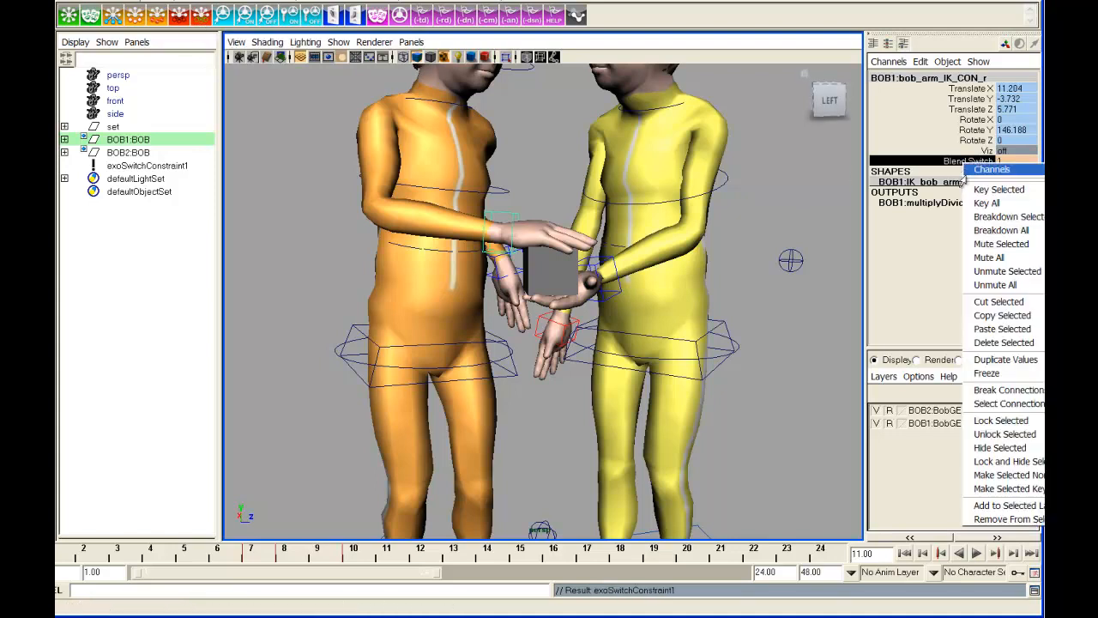
click(969, 188)
click(600, 255)
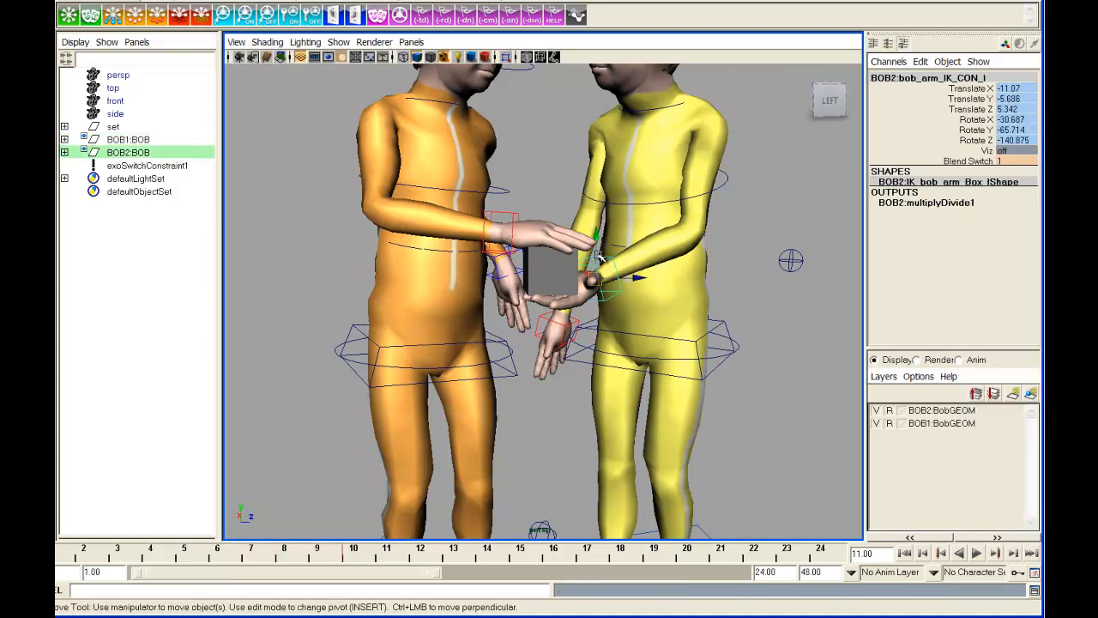
click(180, 17)
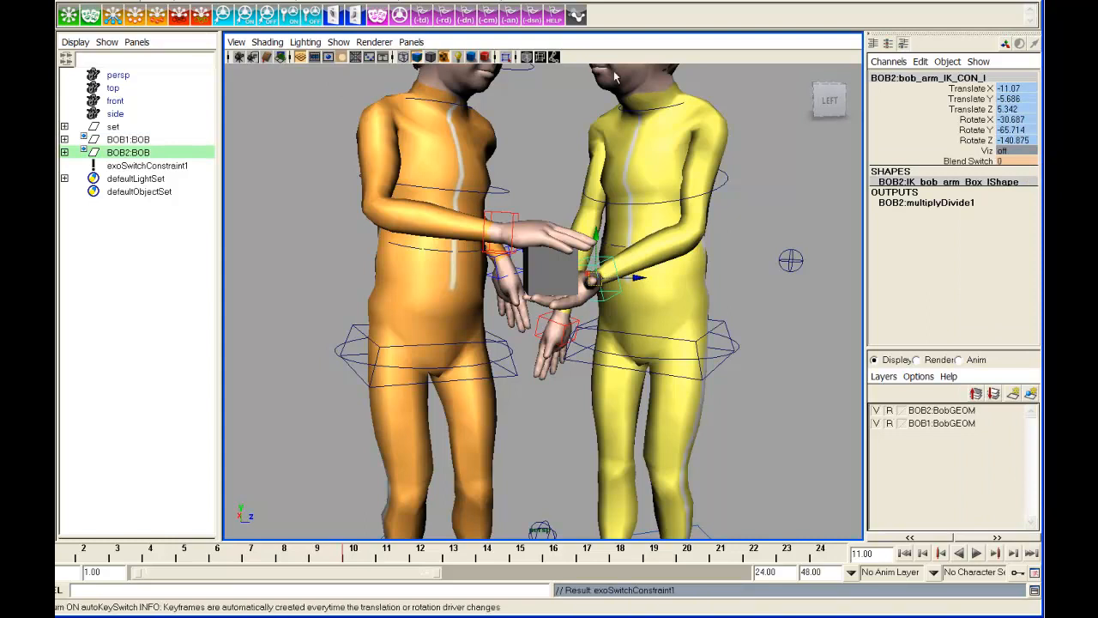
click(970, 162)
right_click(972, 162)
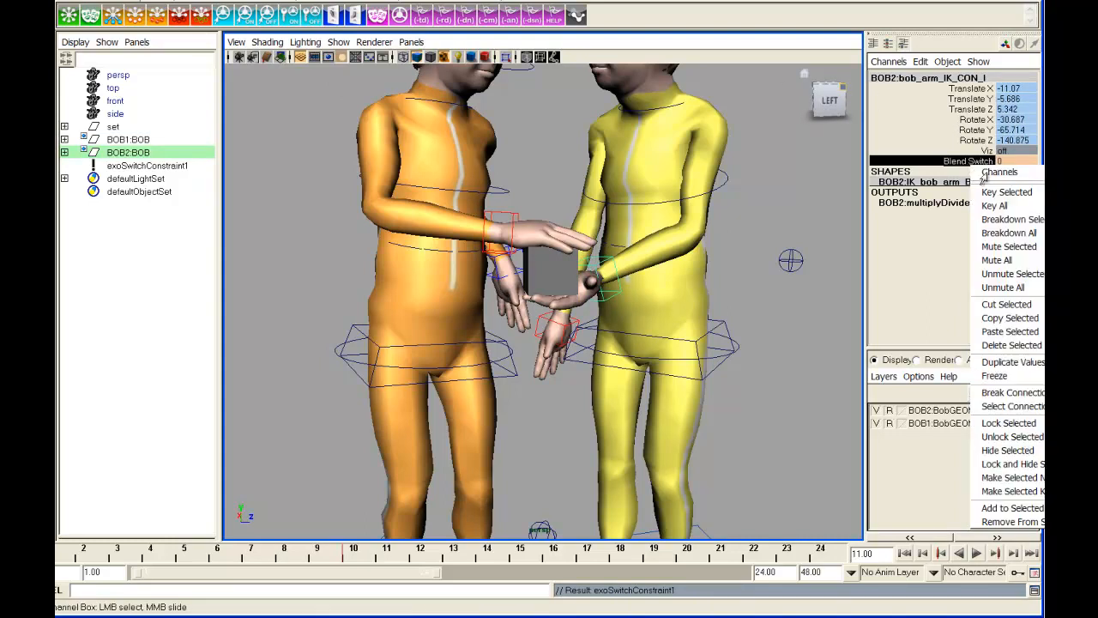
click(991, 188)
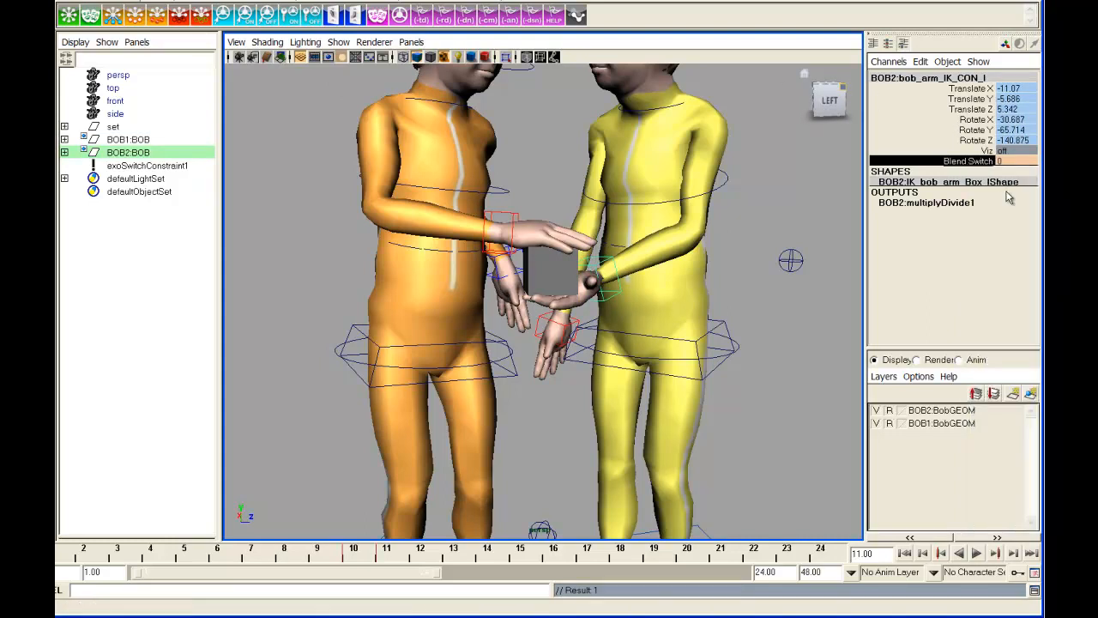
- At frame 9, key the Trans Driver and Rot Driver of exoSwitchConstraint1 with the yellow left hand as driver
click(316, 557)
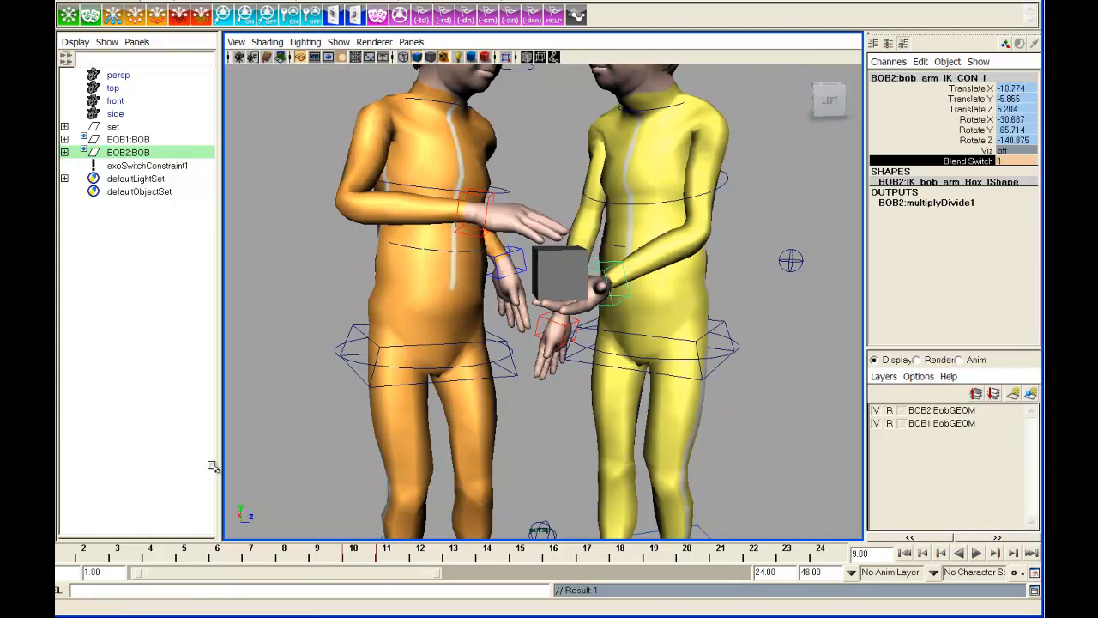
click(142, 165)
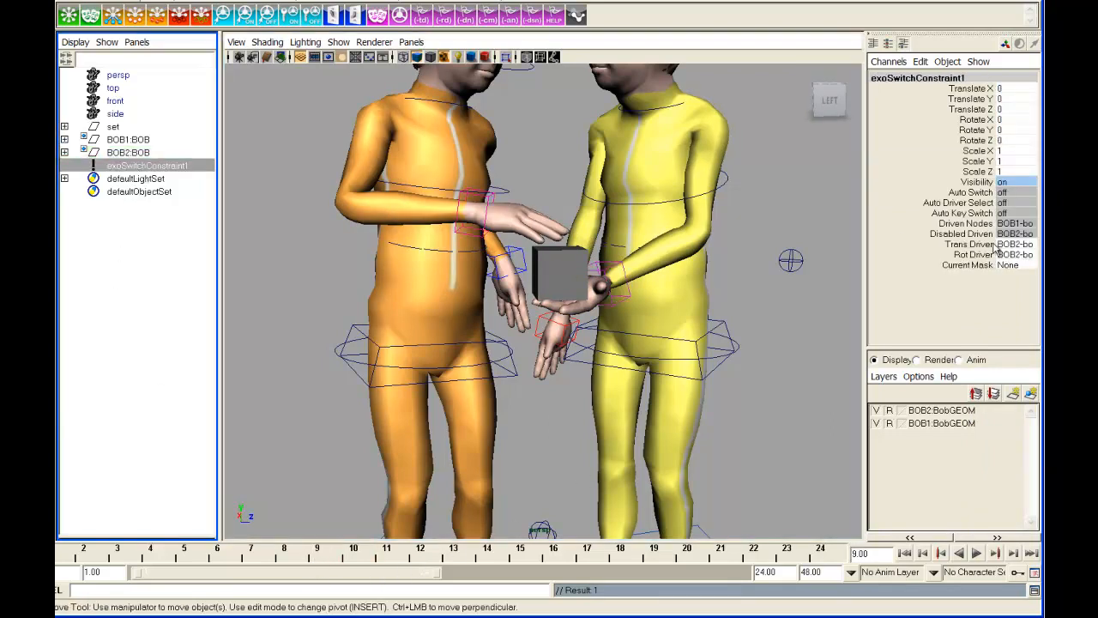
drag(977, 244, 977, 255)
right_click(977, 255)
click(1017, 286)
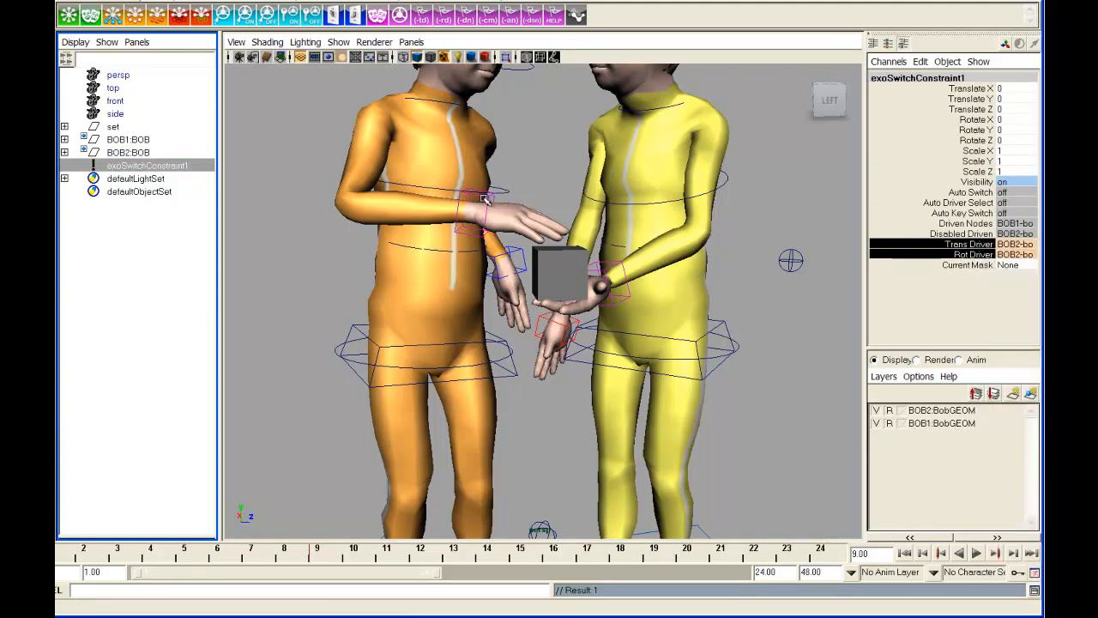
right_click(481, 203)
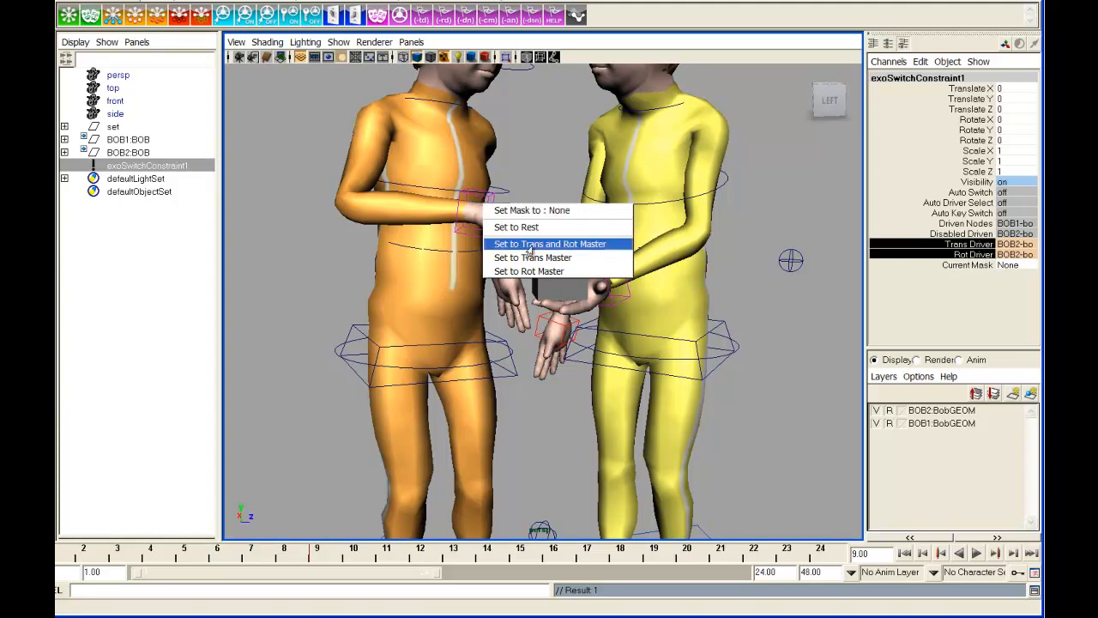
click(541, 169)
- At frame 10, set the constraint to Trans and Rot Master on the orange right hand control and key both driver channels
click(367, 553)
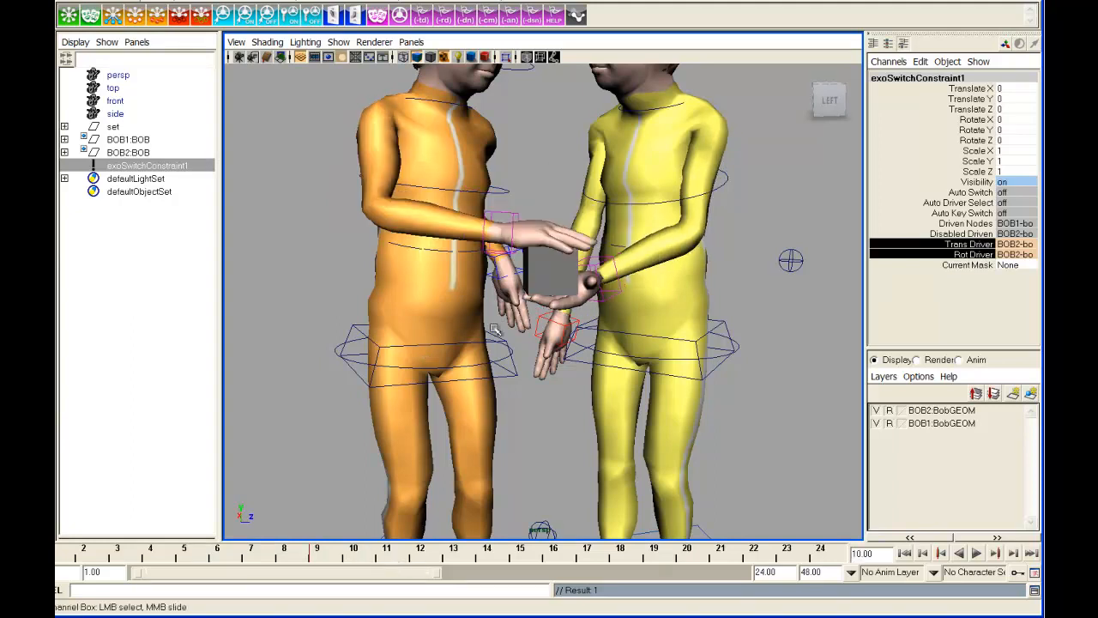
right_click(512, 214)
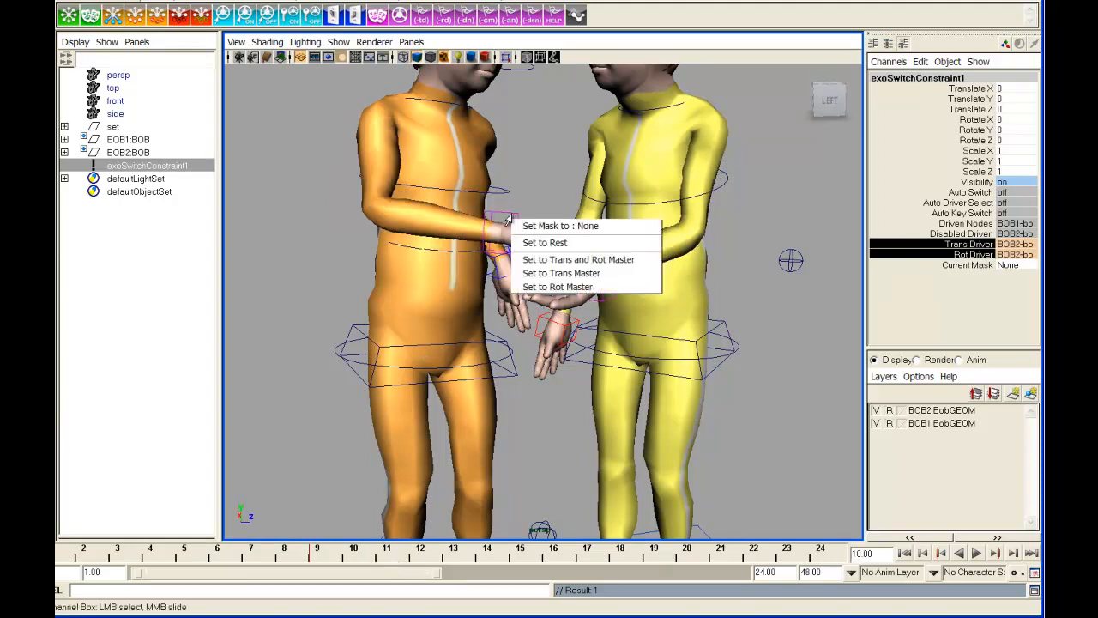
click(553, 263)
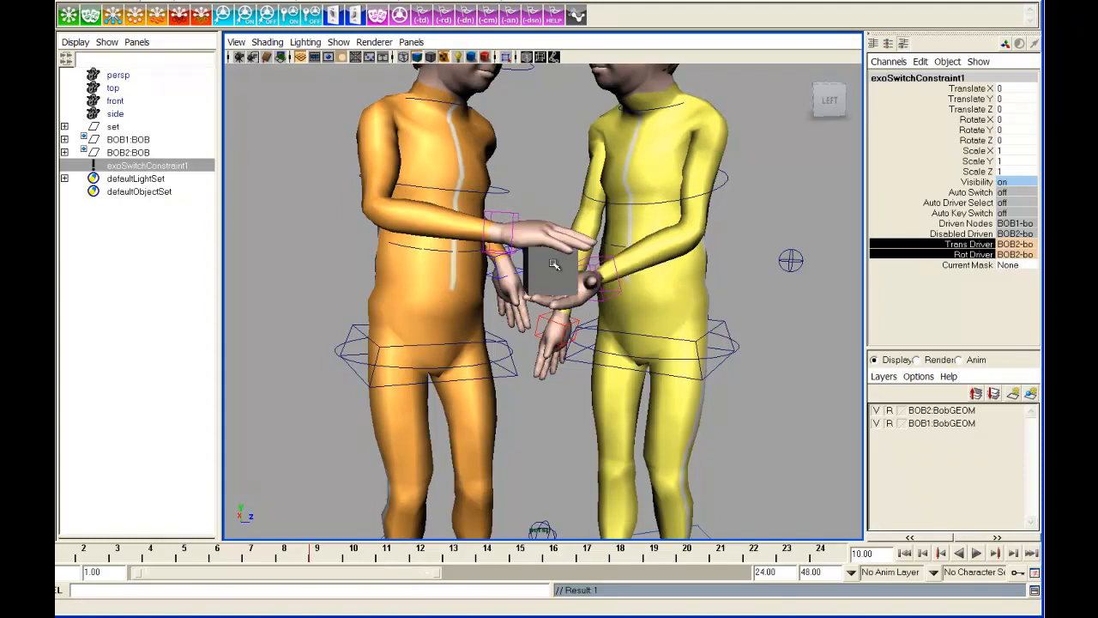
right_click(978, 249)
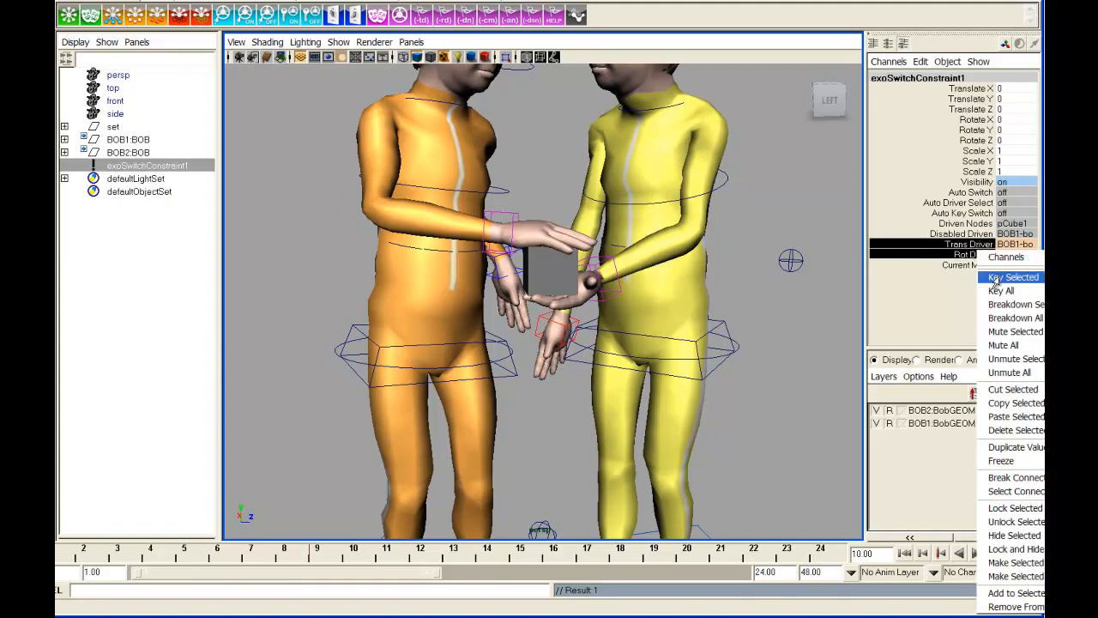
click(995, 283)
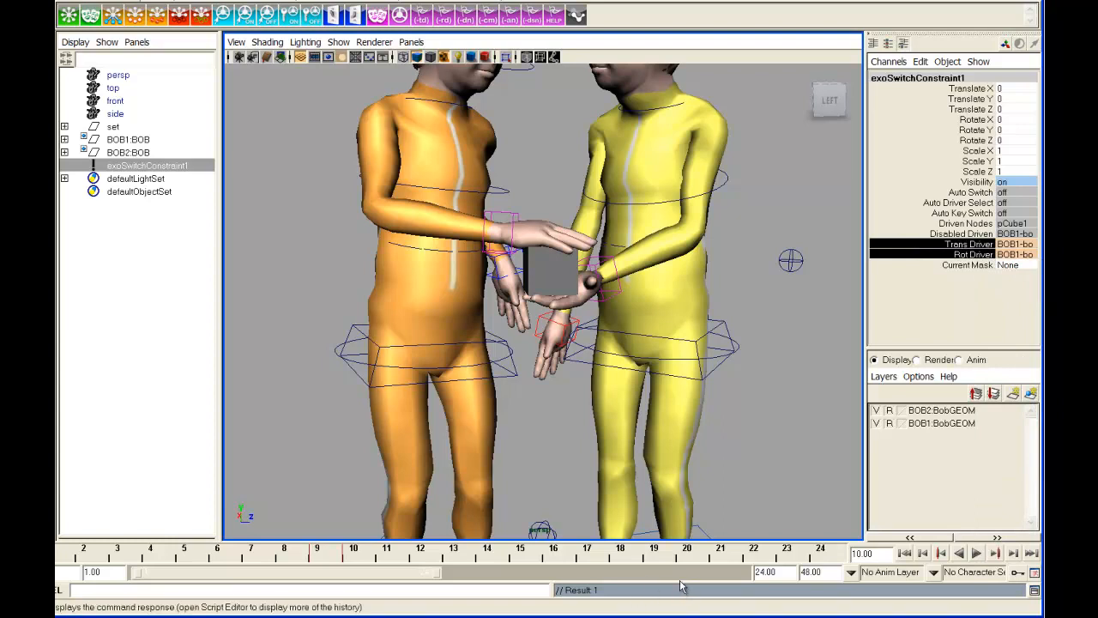
- At frame 20, pull the orange hand and cube back to about 9.7, -5.8, 4.7 and lower the yellow left hand control to -8.7, -7.3, 4.3, rotated downward
click(512, 217)
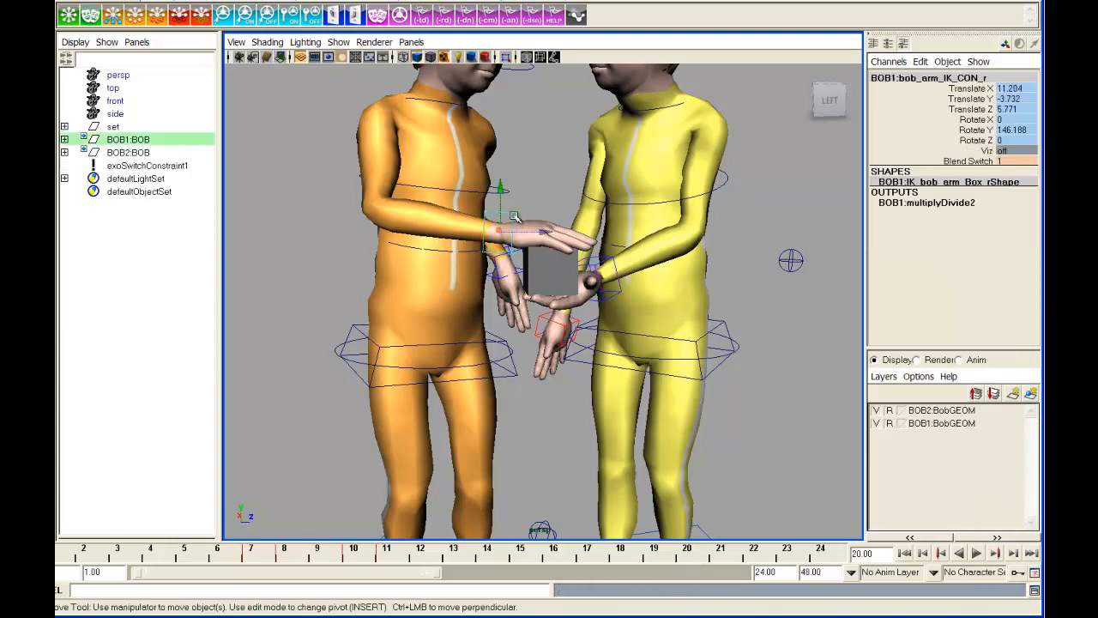
drag(497, 232, 417, 284)
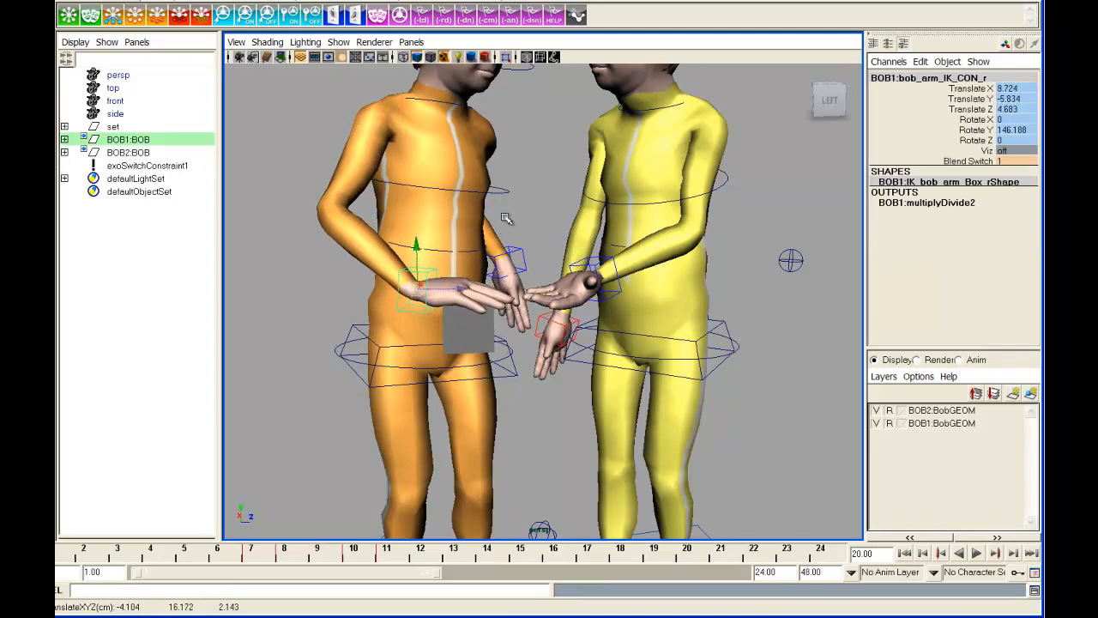
click(600, 278)
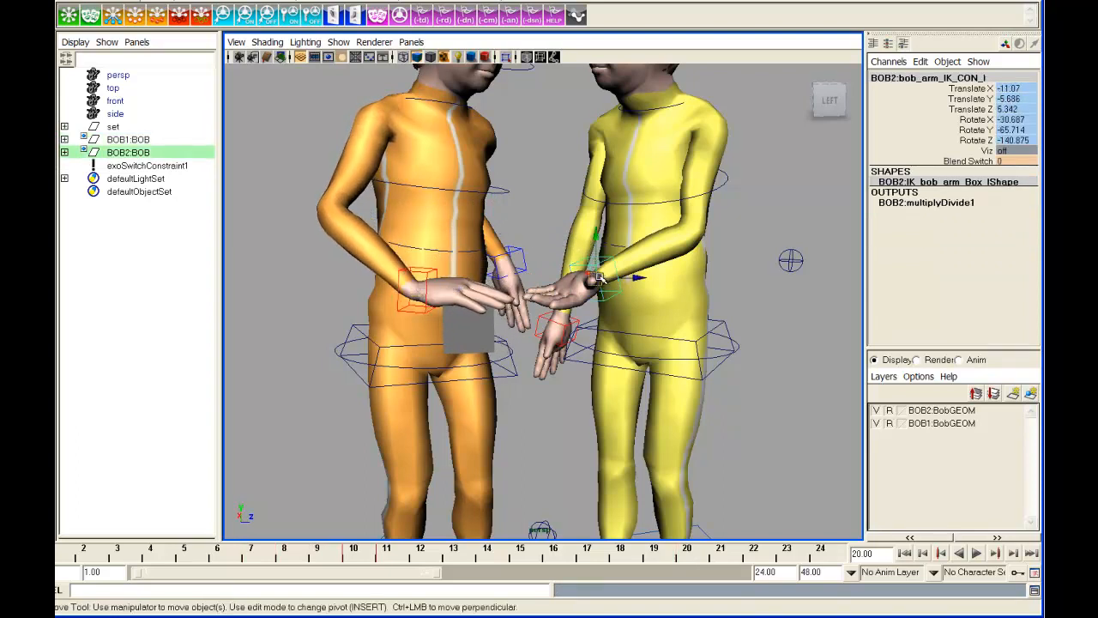
drag(595, 279, 665, 326)
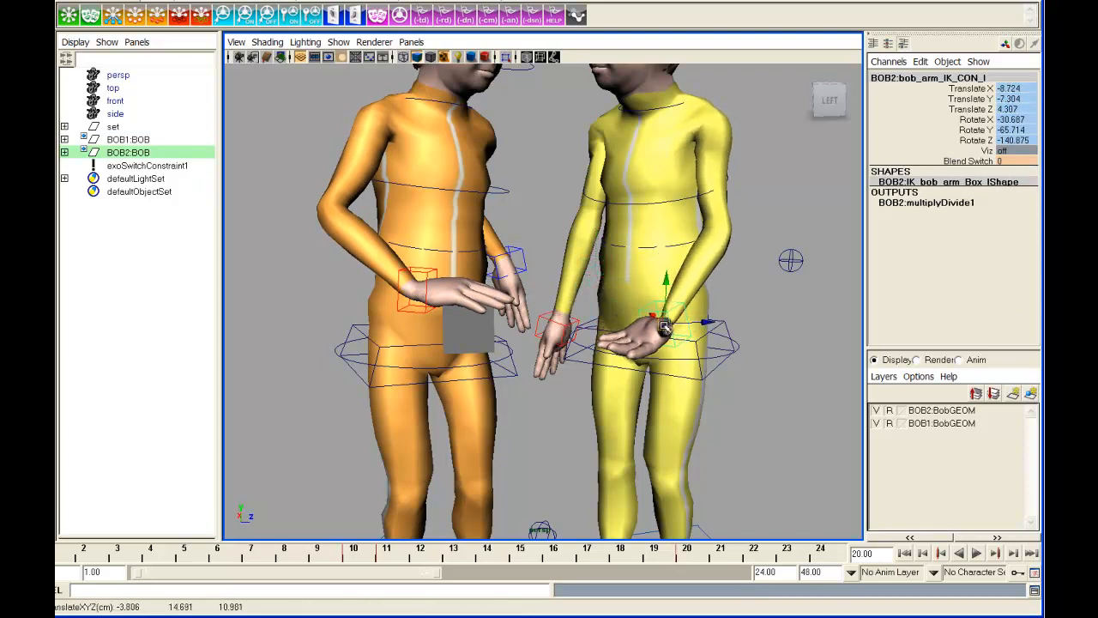
drag(692, 293, 701, 253)
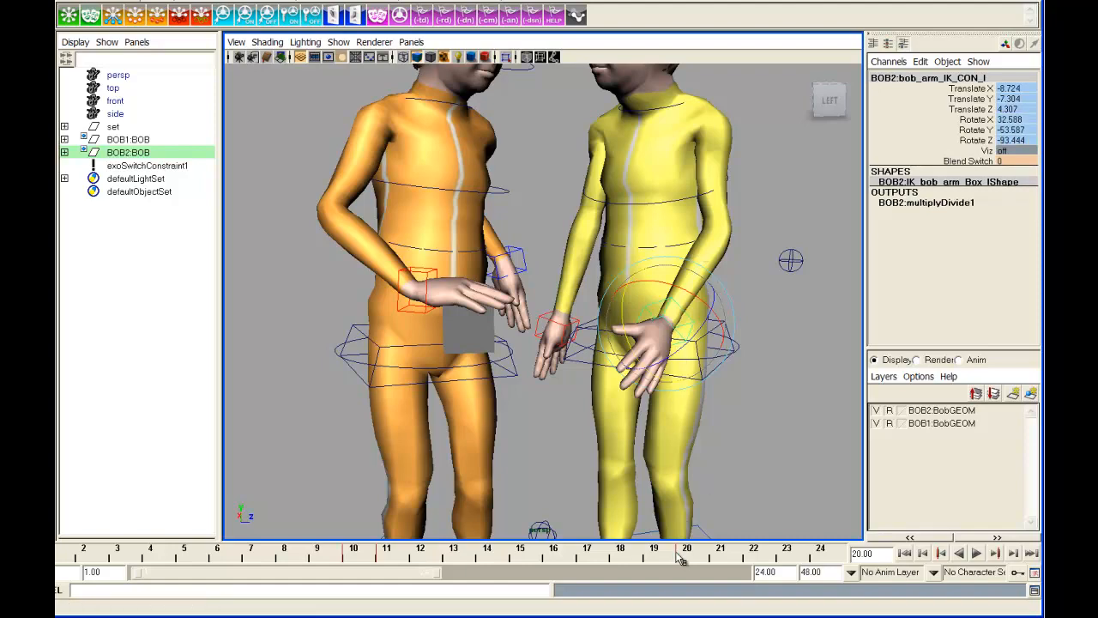
- Play back the finished cube hand-over animation with both characters fully in view
key(alt+v)
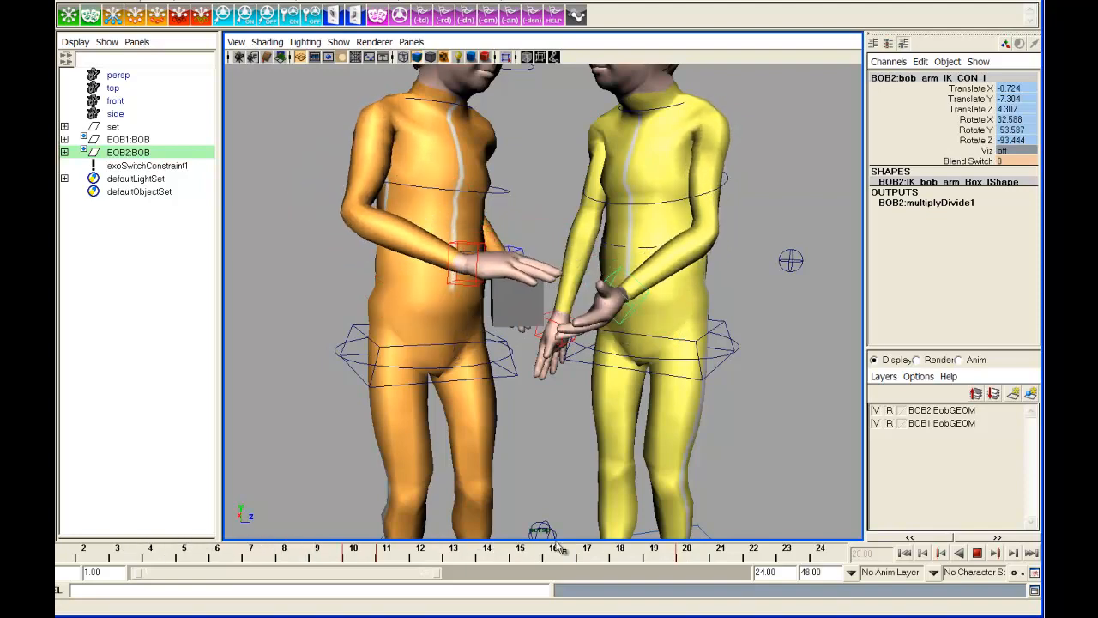
key(alt+v)
alt+right_drag(641, 391, 491, 380)
key(alt+v)
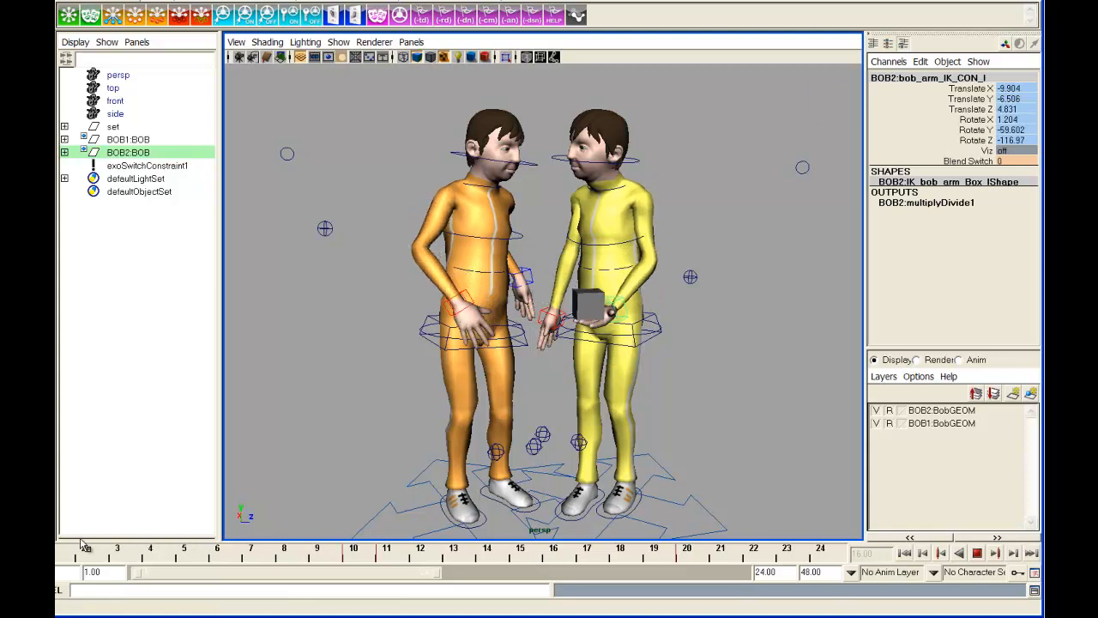